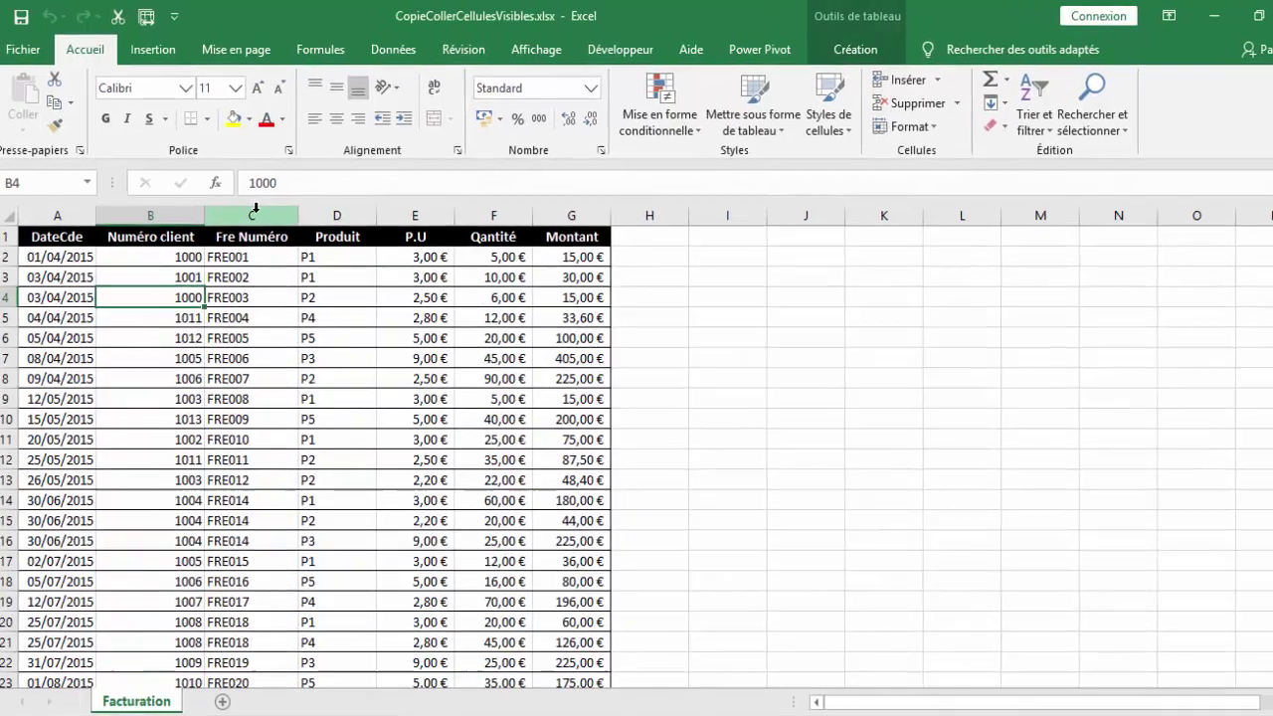
Step: Hide the Fre Numéro and P.U columns (C and E) of the invoicing table
click(247, 205)
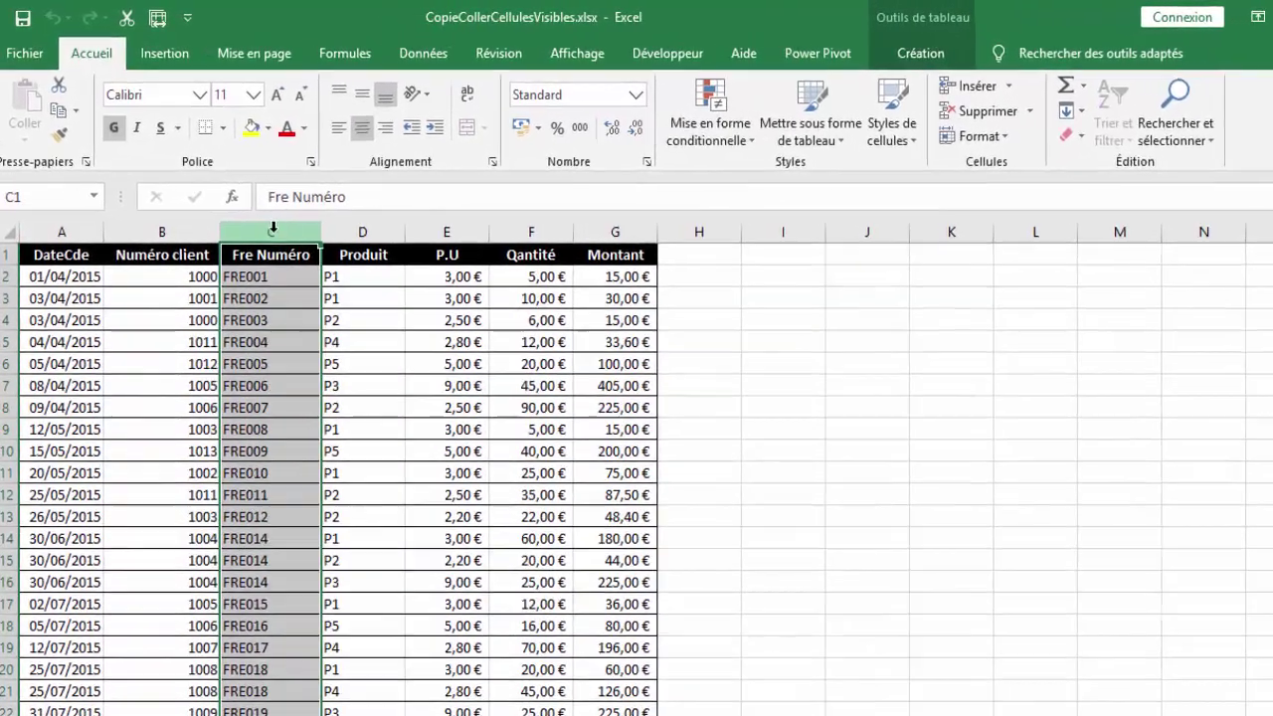
ctrl+click(475, 238)
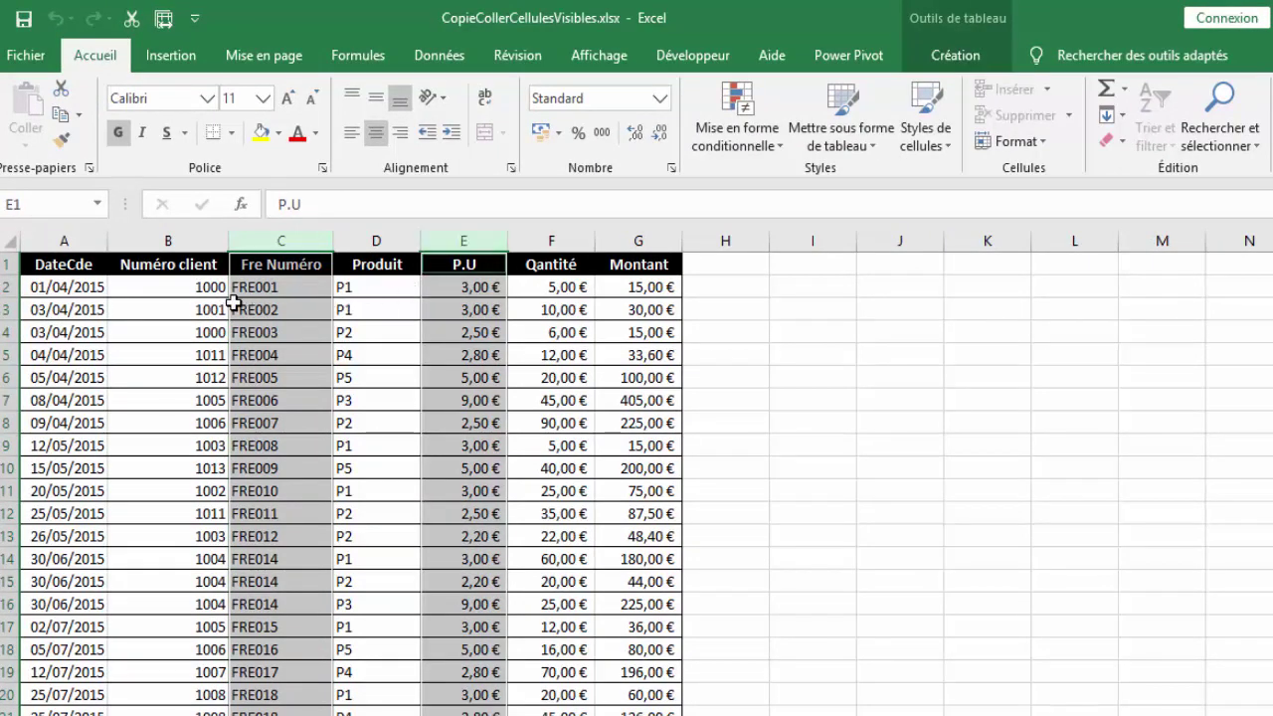
right_click(266, 285)
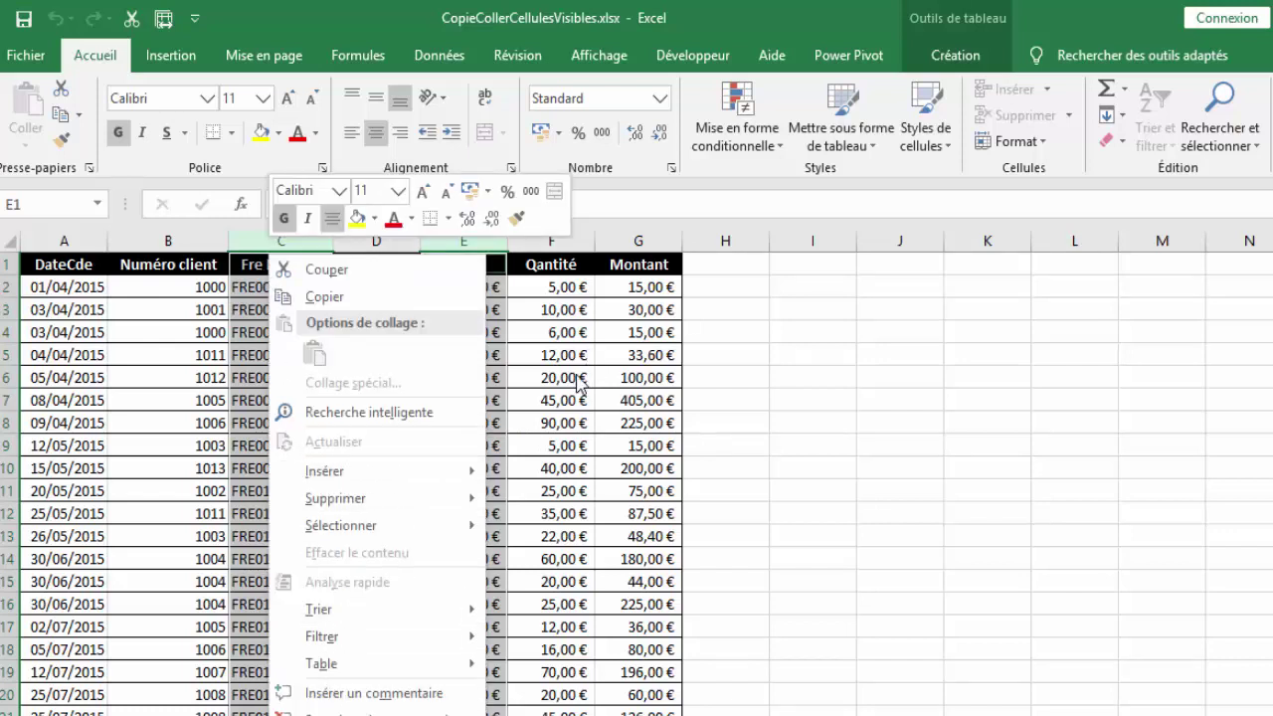
key(Escape)
right_click(295, 236)
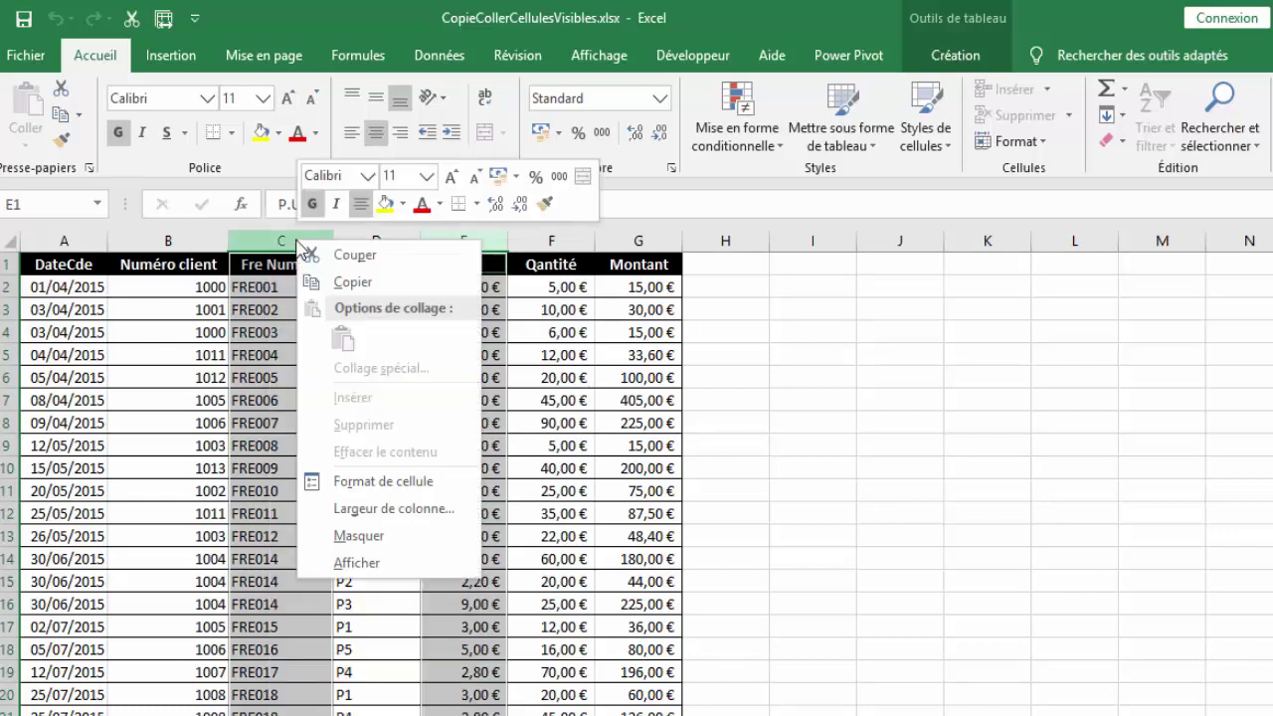
click(338, 533)
click(208, 455)
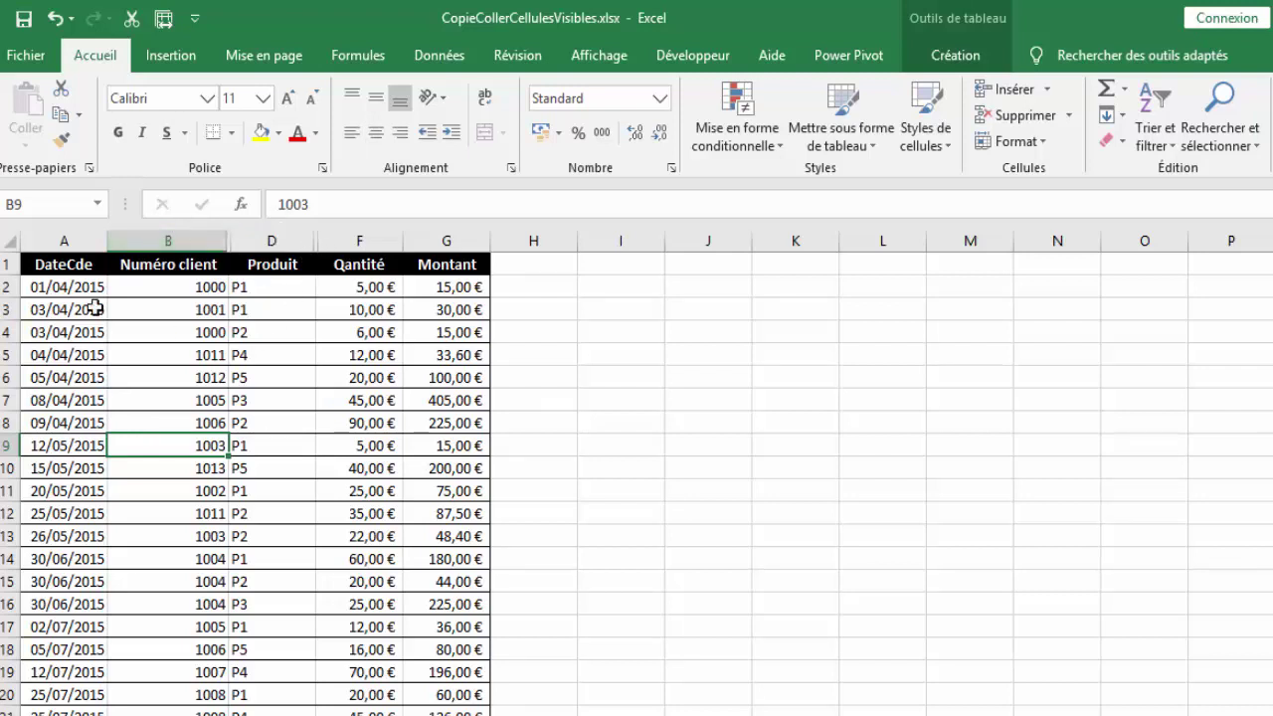
Step: Copy the range A1:G6, with its hidden columns, and paste it at cell J1
drag(45, 267, 441, 388)
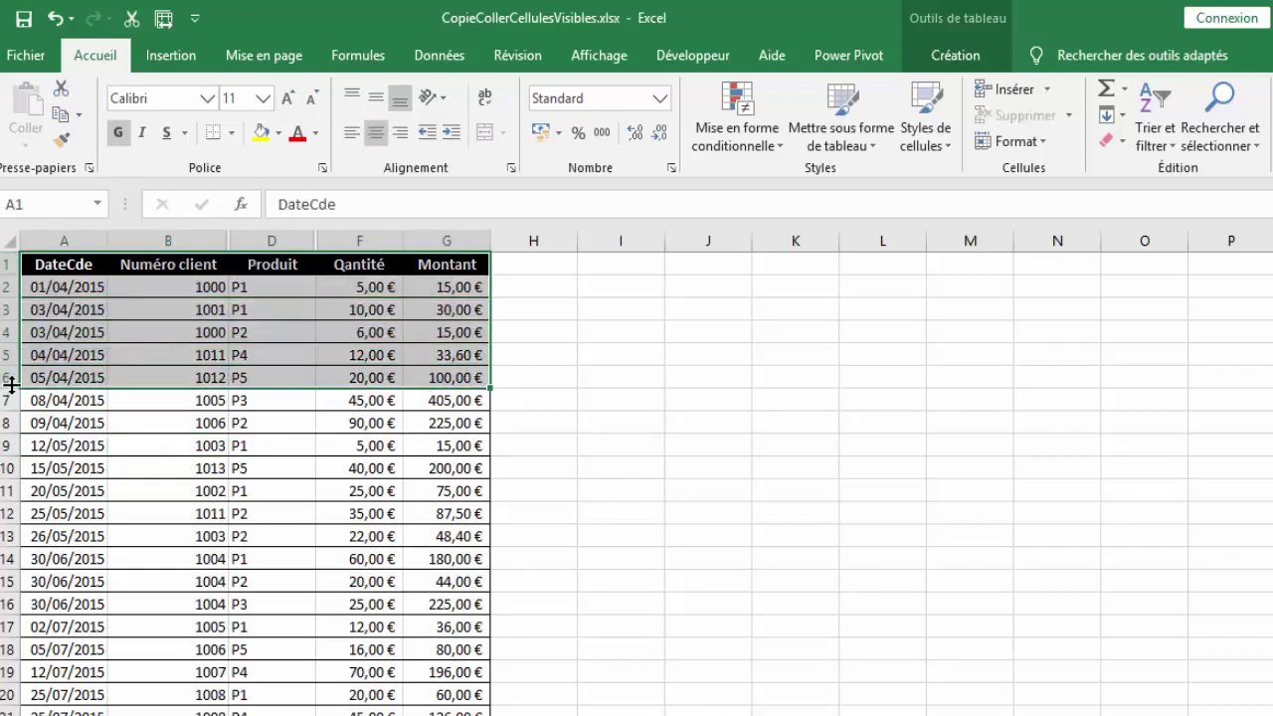
key(ctrl+c)
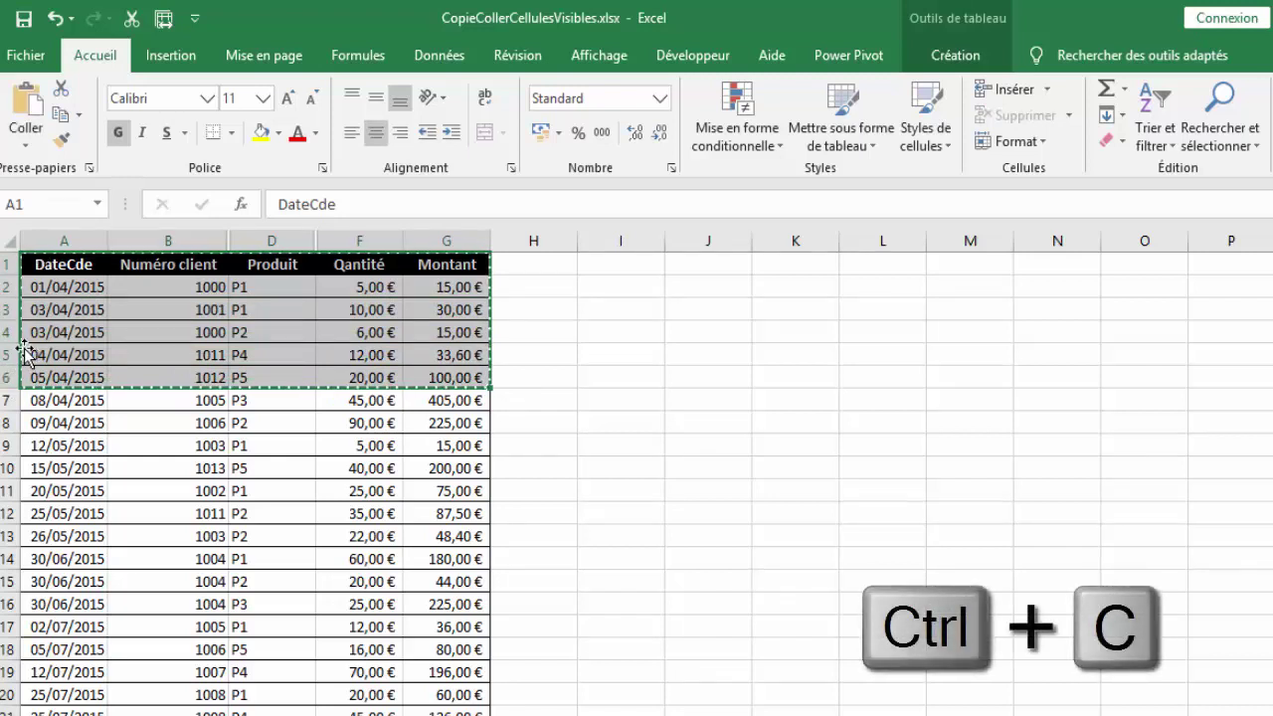
click(716, 271)
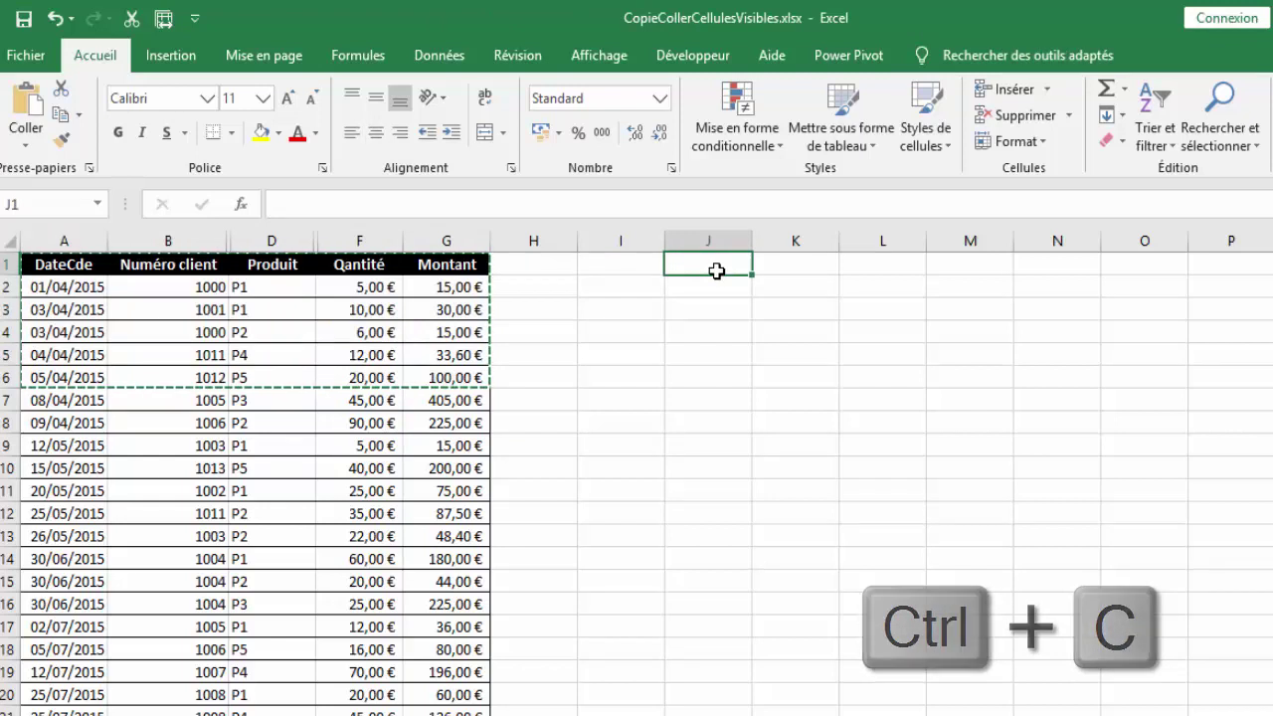
key(ctrl+v)
click(865, 332)
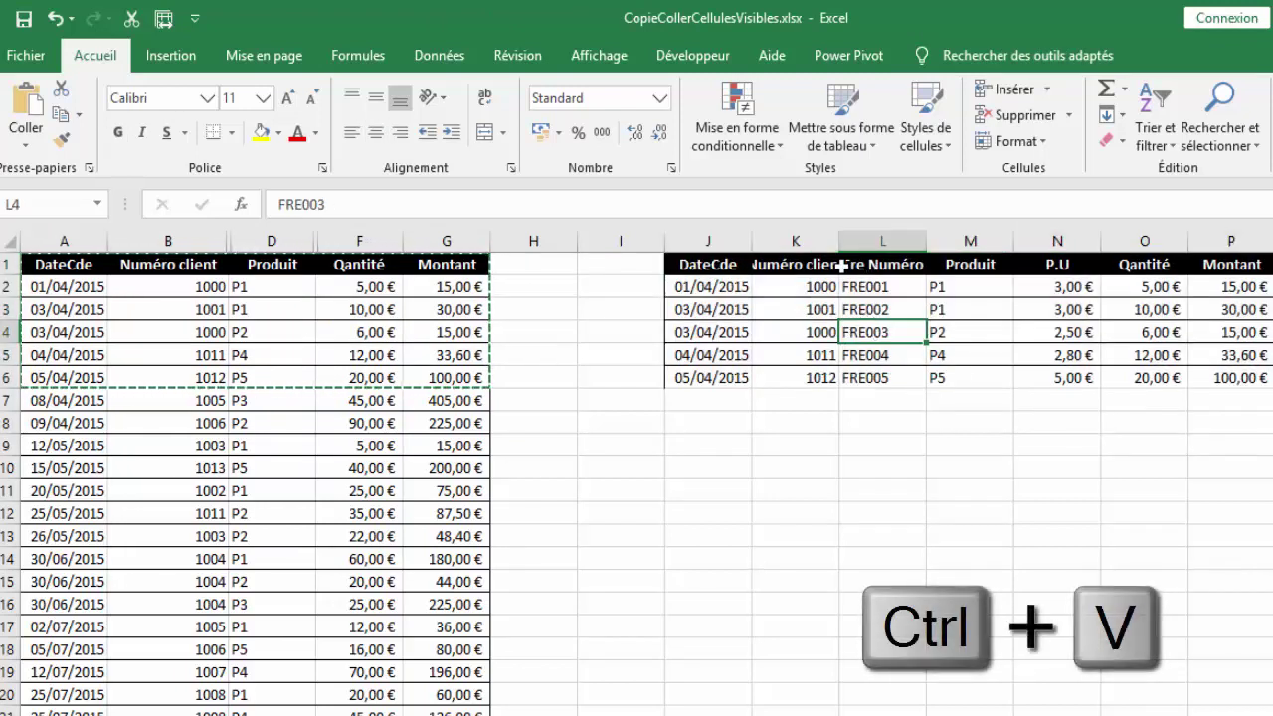
Step: Check the Fre Numéro and P.U columns in the pasted copy, and undo the paste
drag(872, 264, 878, 370)
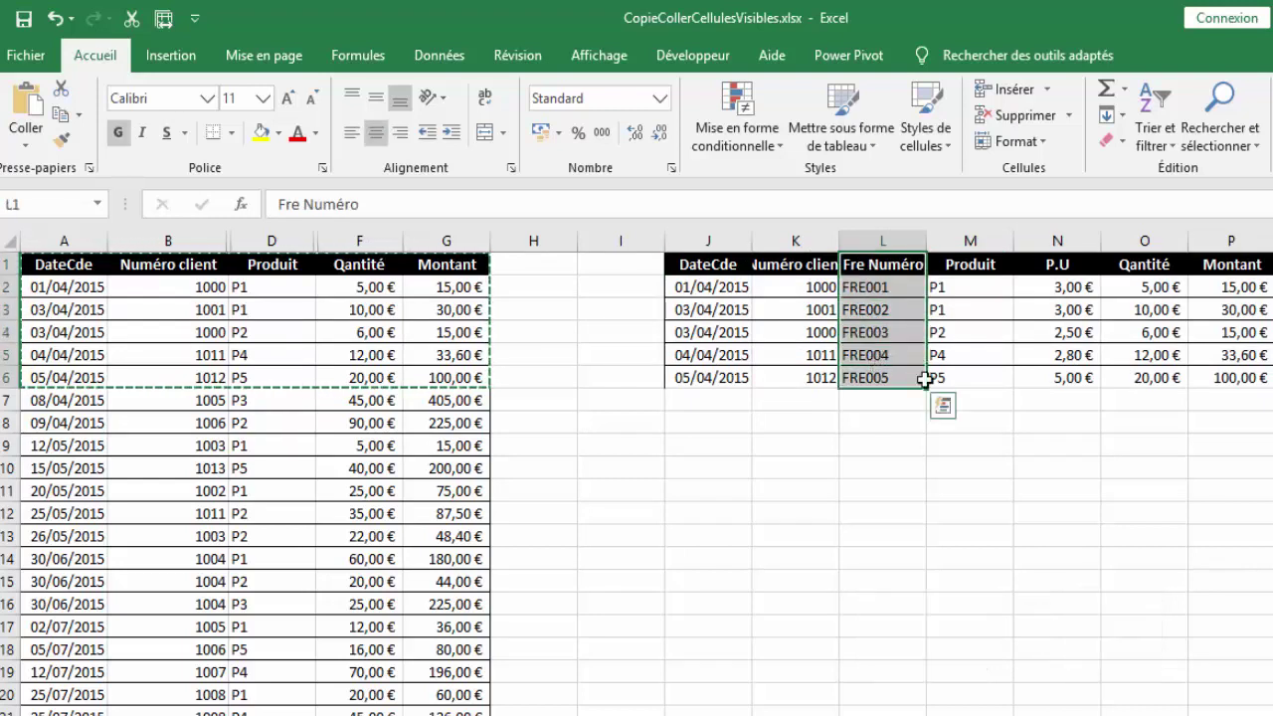
click(1056, 288)
drag(1052, 304, 1051, 362)
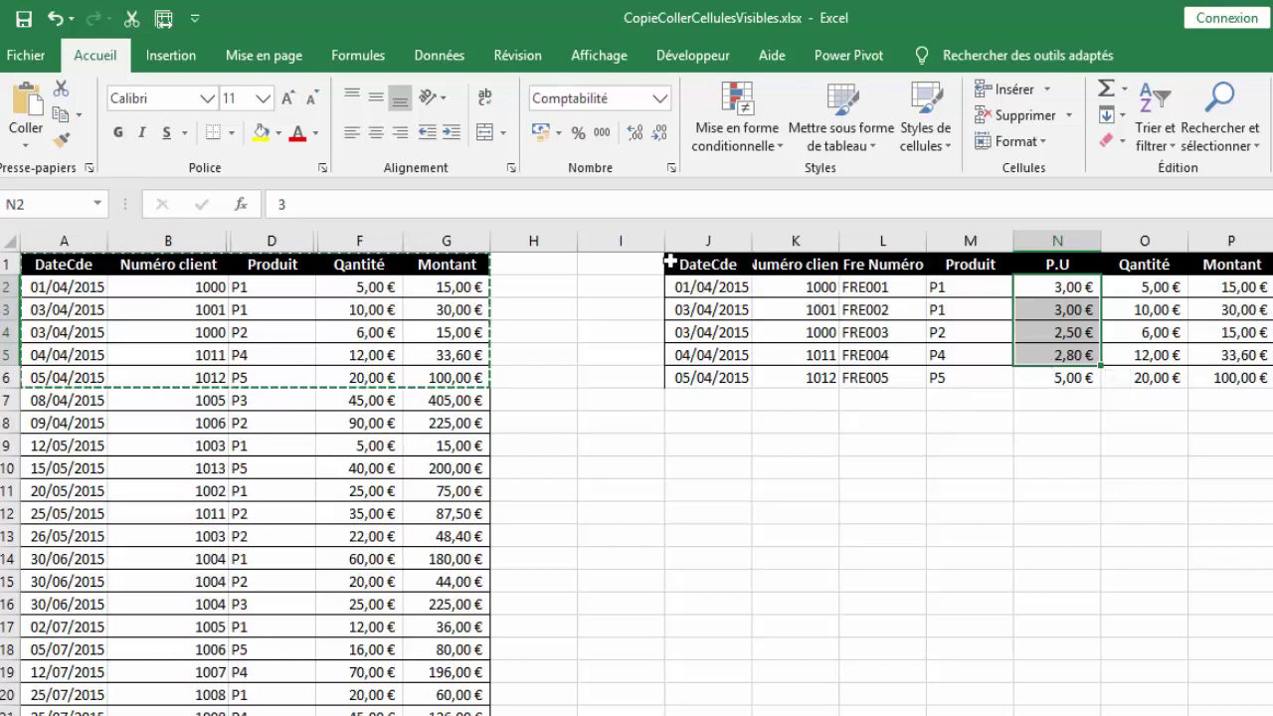
key(ctrl+z)
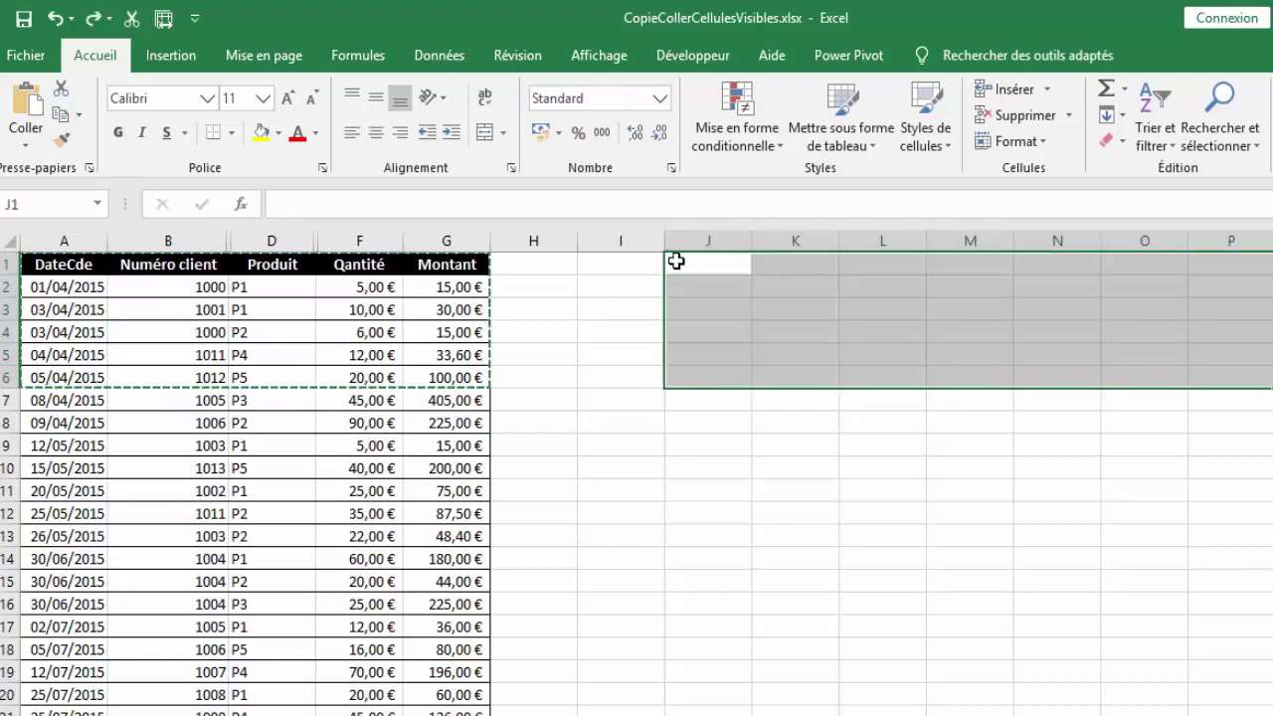
Step: Restrict the selection of A1:G6 to visible cells only with Go To Special, and copy it
click(522, 350)
click(42, 254)
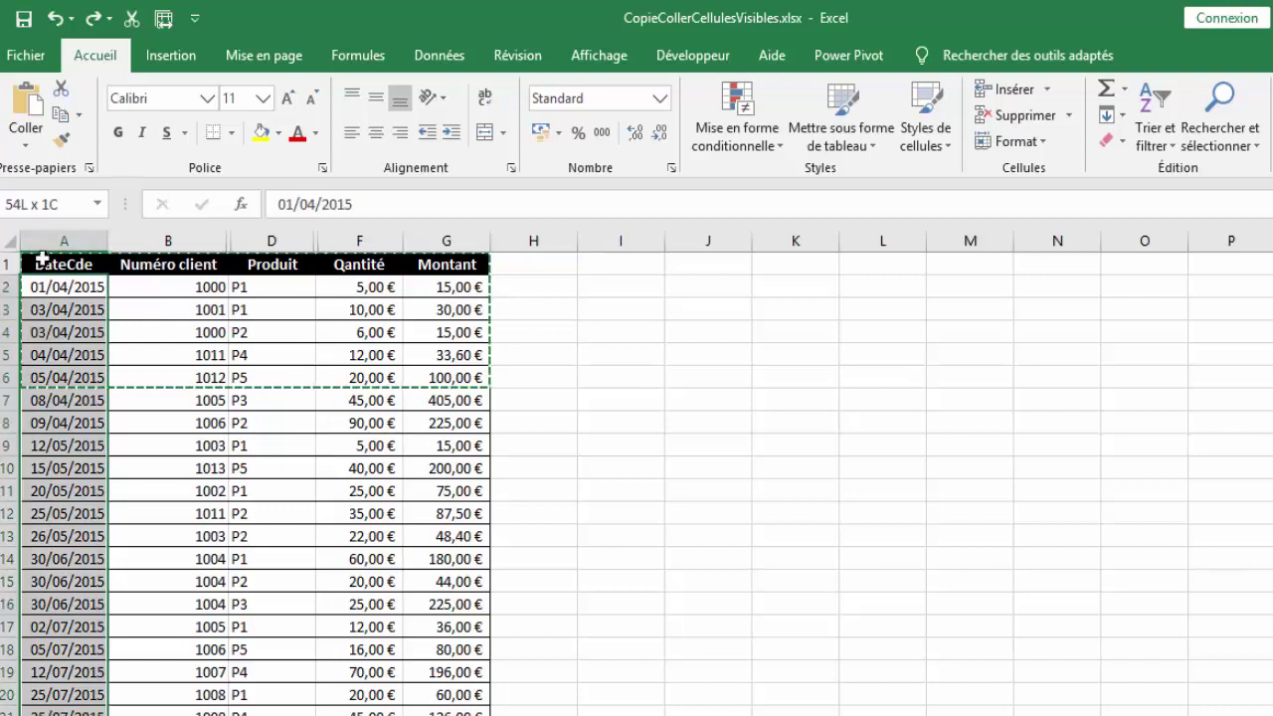
click(40, 263)
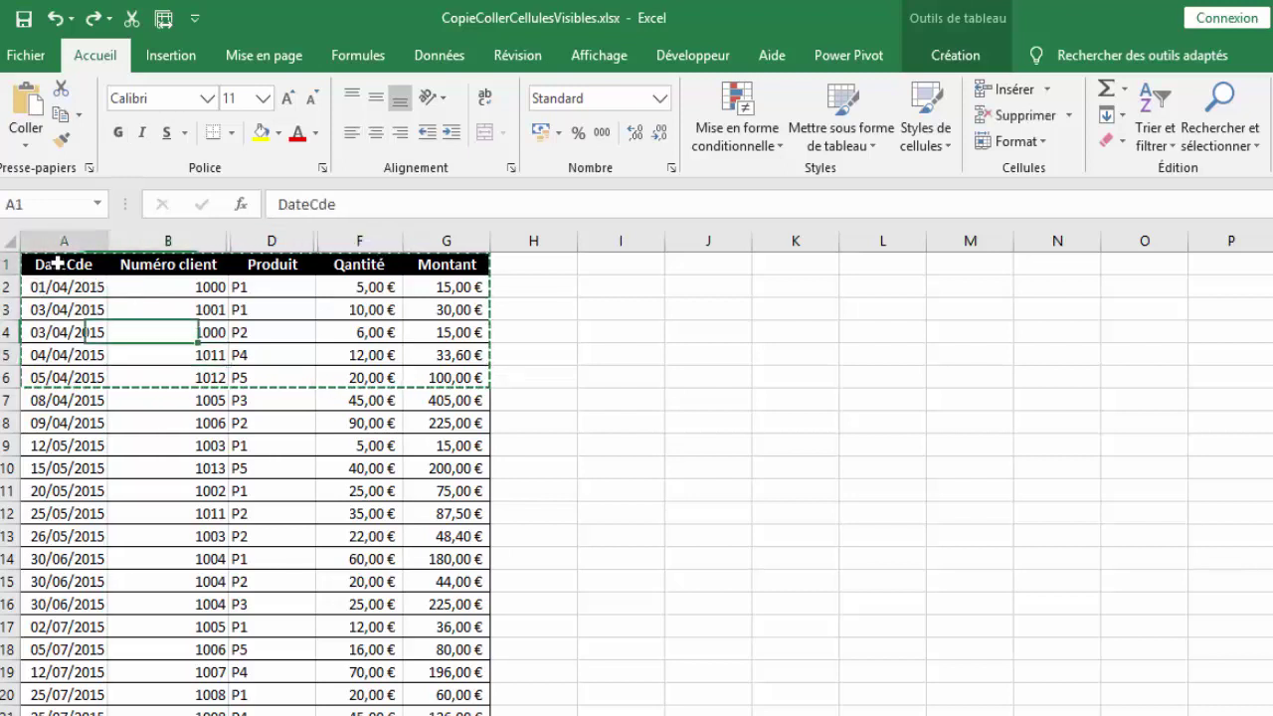
key(ctrl+v)
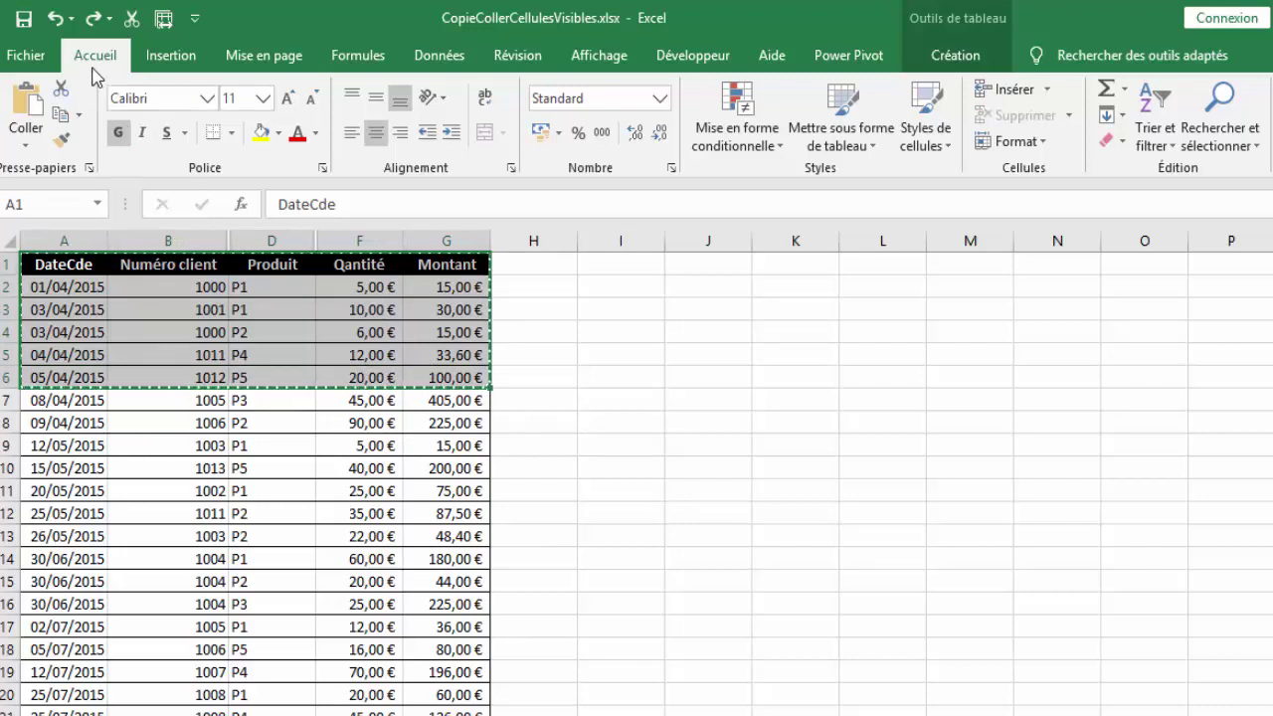
click(1240, 150)
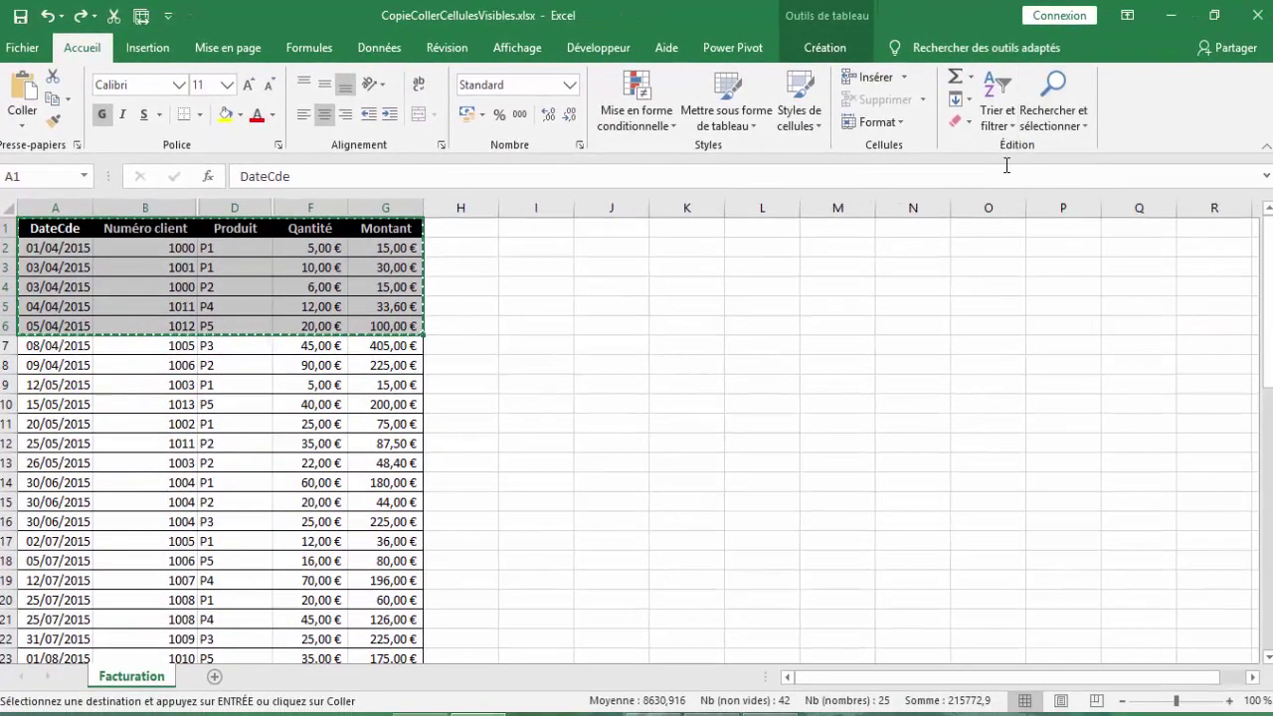
click(1104, 127)
click(1090, 196)
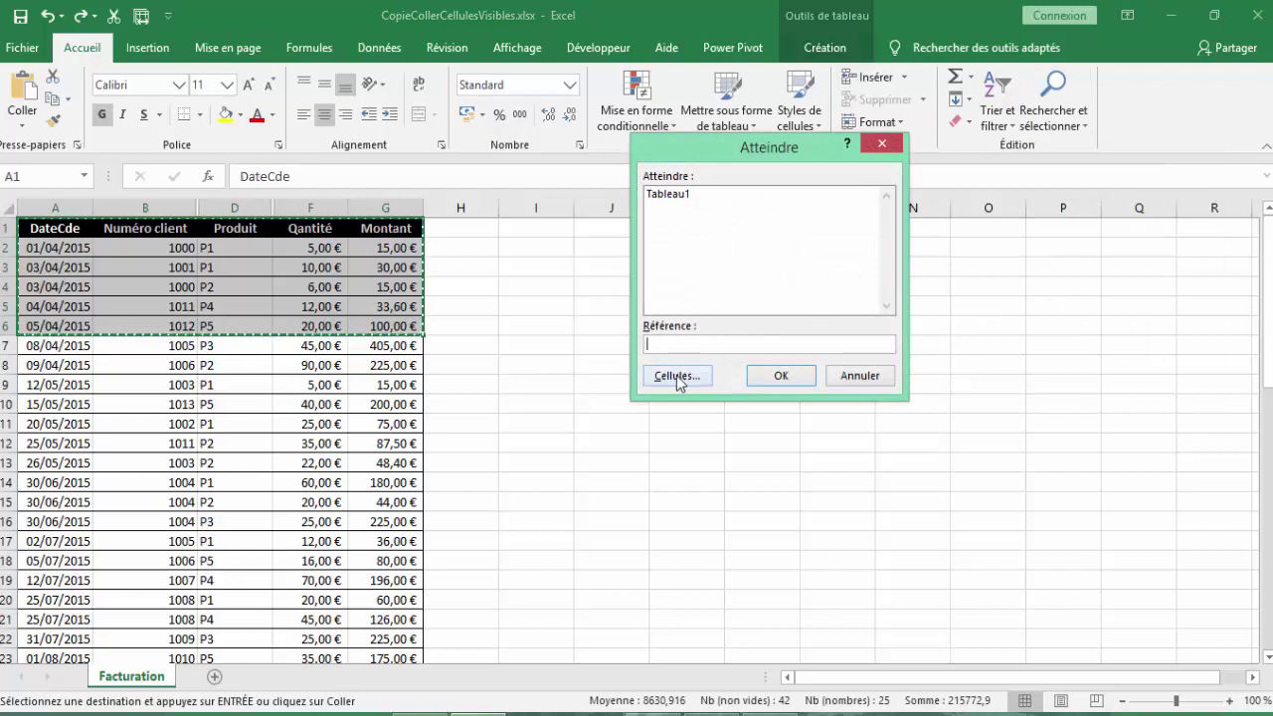
click(677, 376)
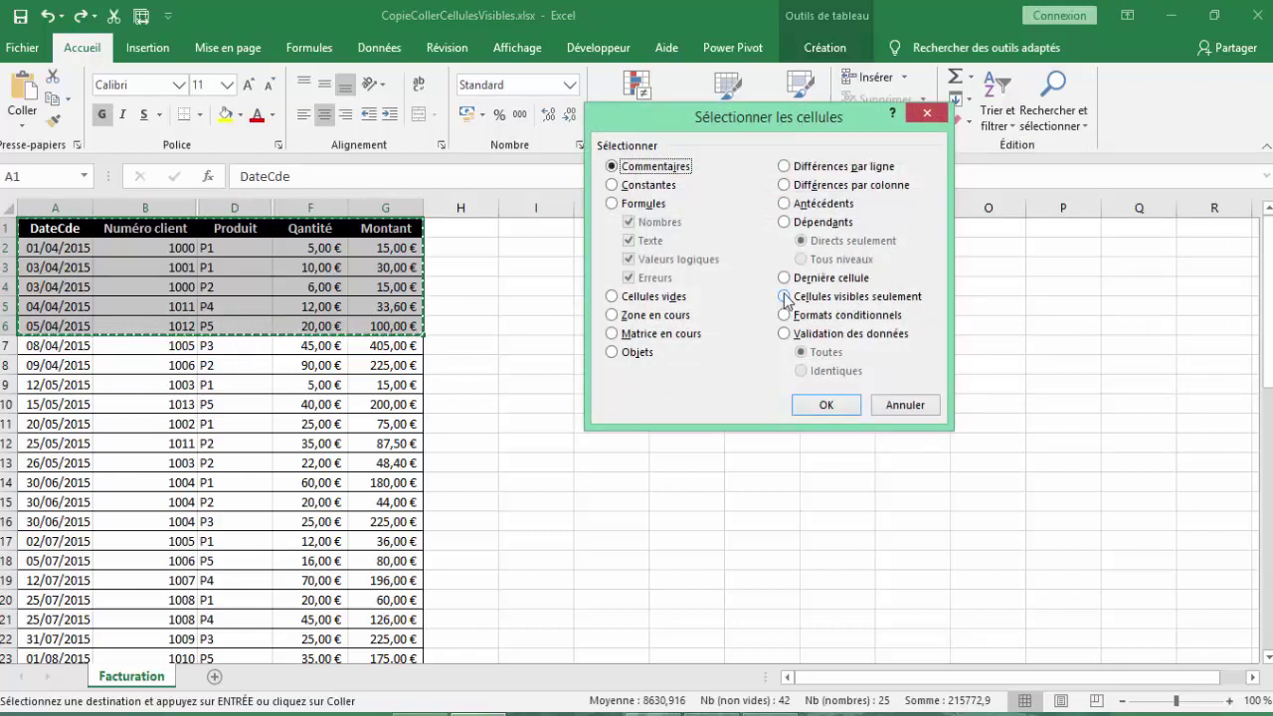
click(785, 299)
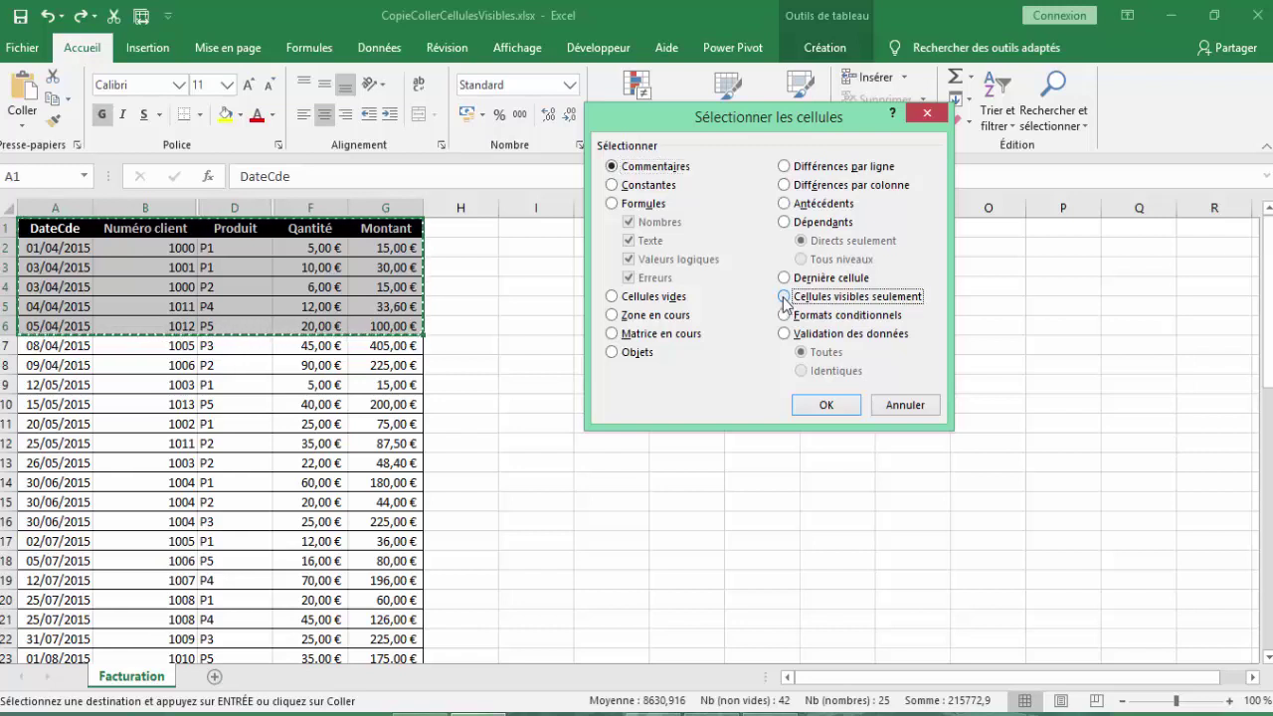
click(831, 407)
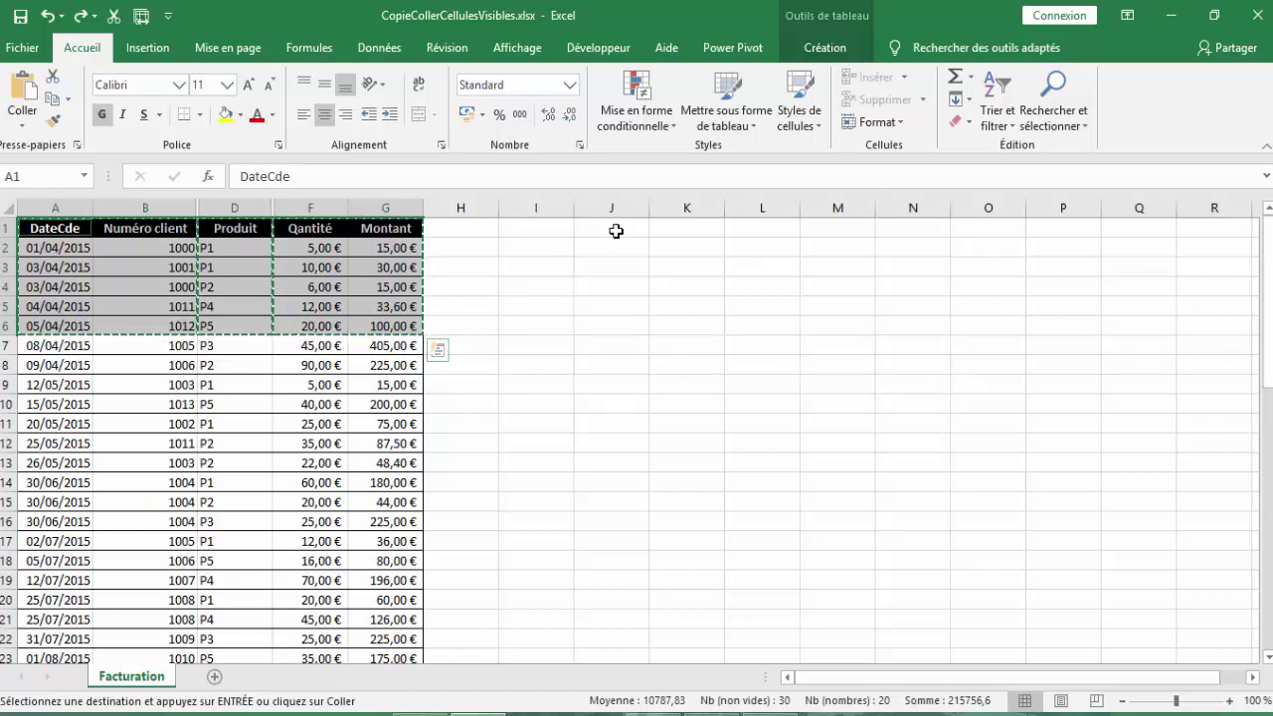
Step: Paste the copied visible cells at cell J1
click(615, 231)
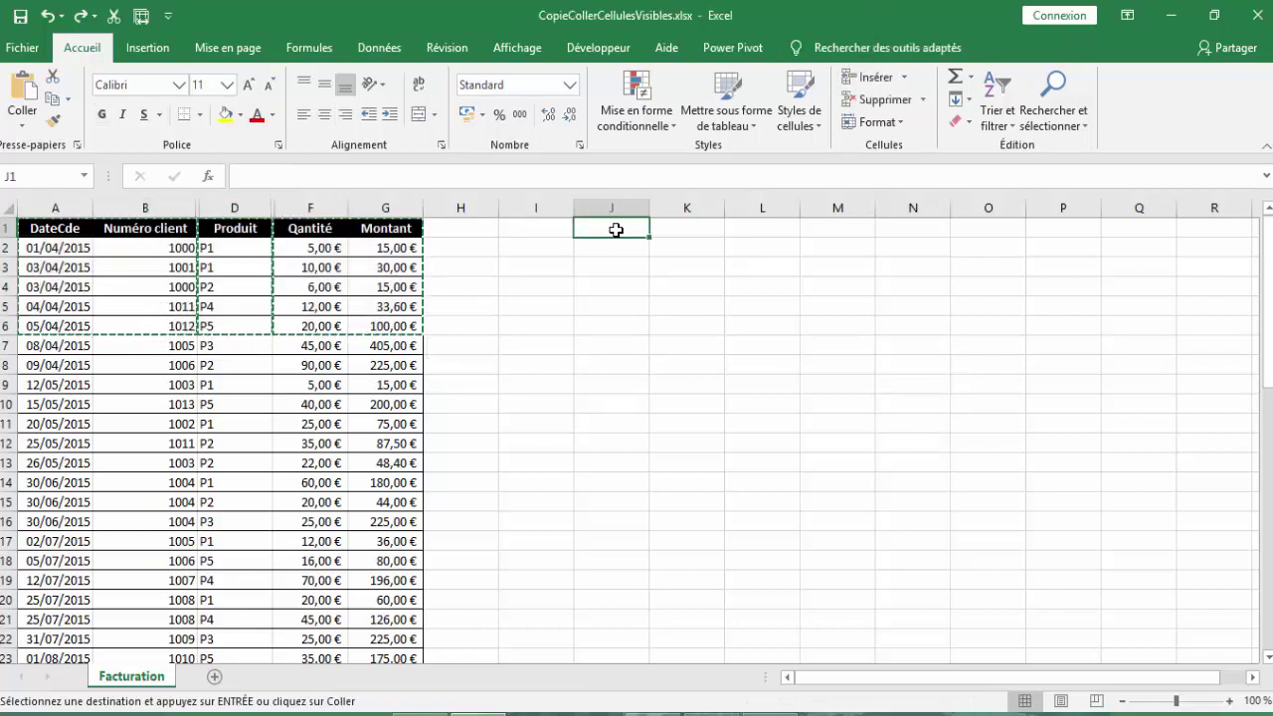
key(ctrl+v)
click(696, 285)
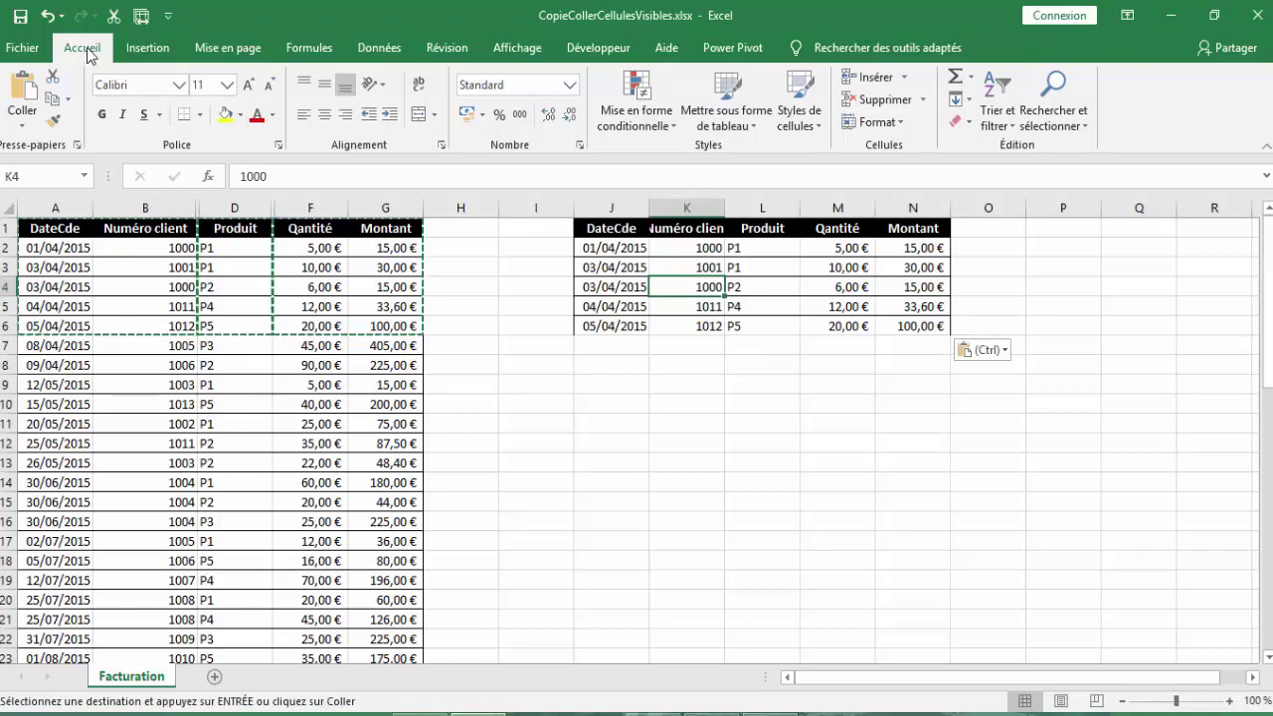
click(1069, 119)
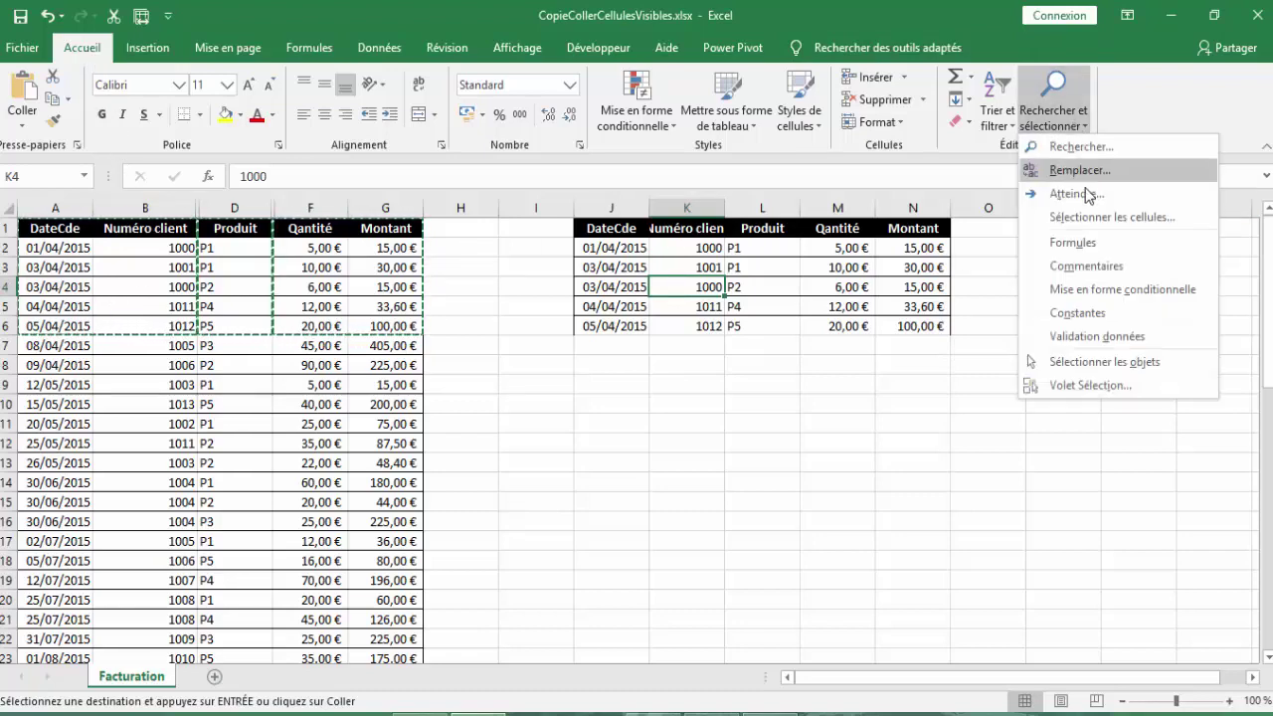
click(1063, 193)
click(704, 380)
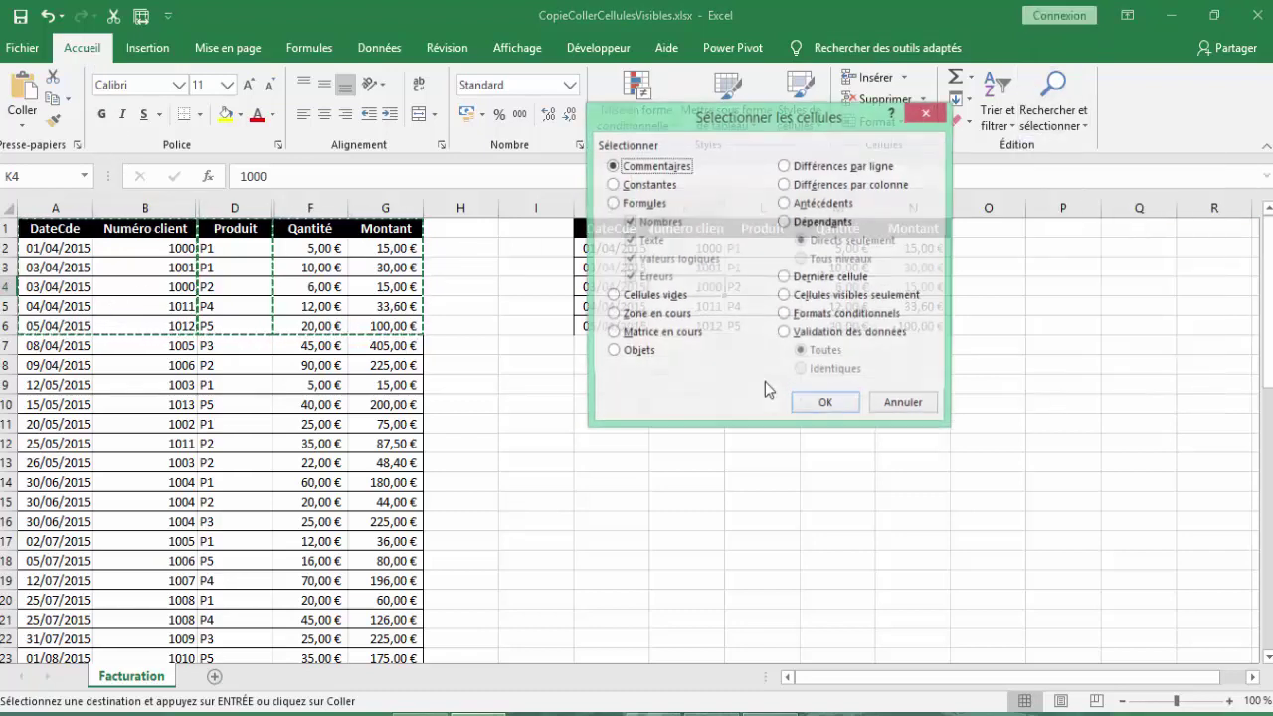
click(907, 404)
Step: Select only the visible cells through the Go To dialog's special cell options, and clear the active copy marquee
key(F5)
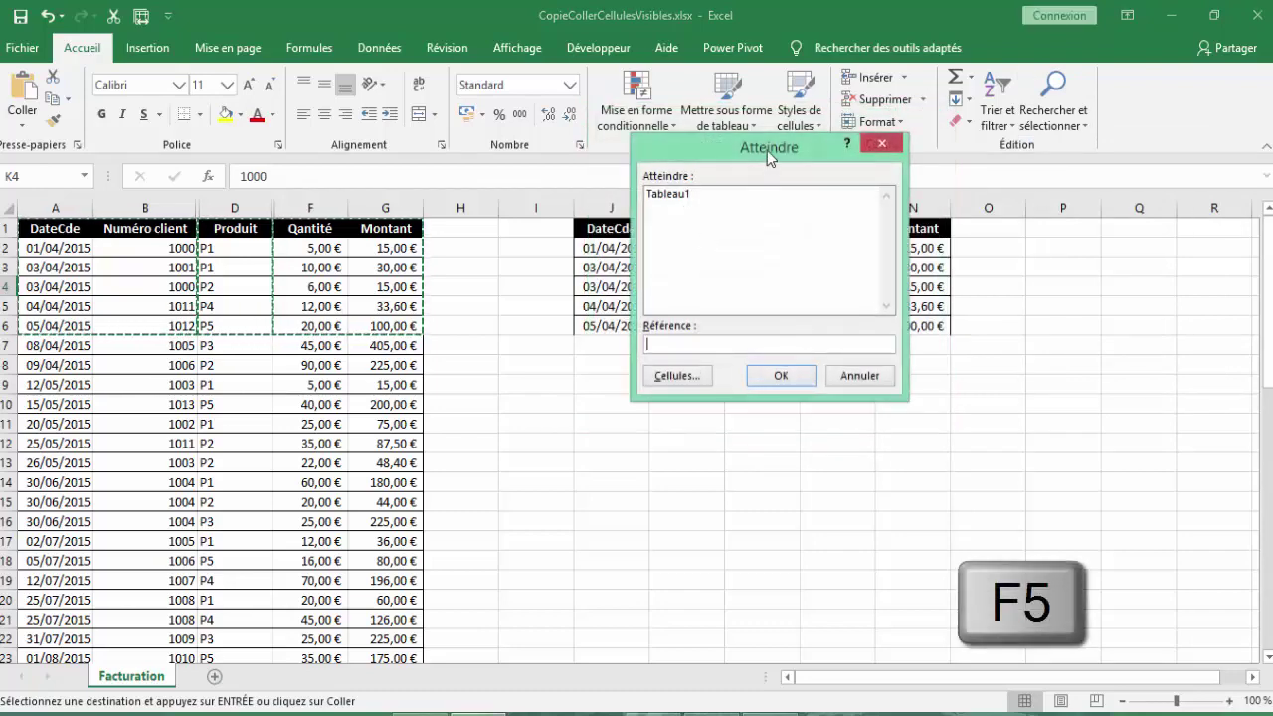
drag(767, 142, 770, 247)
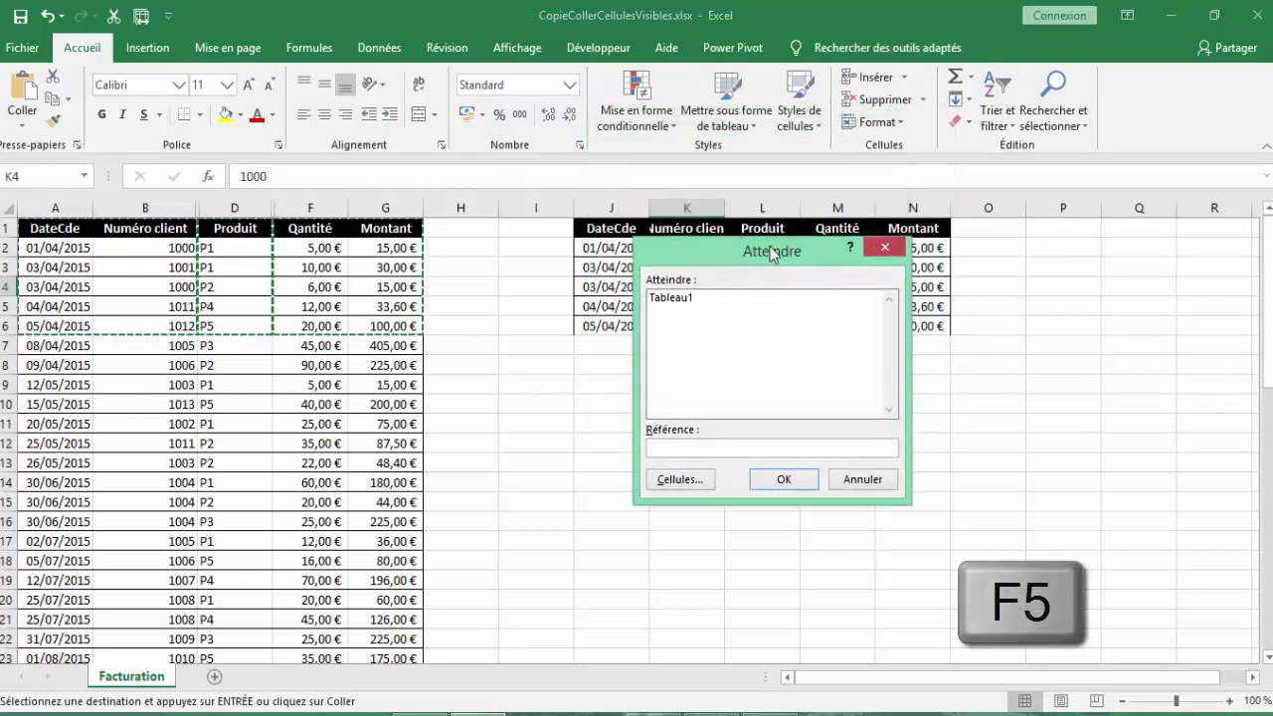
click(680, 480)
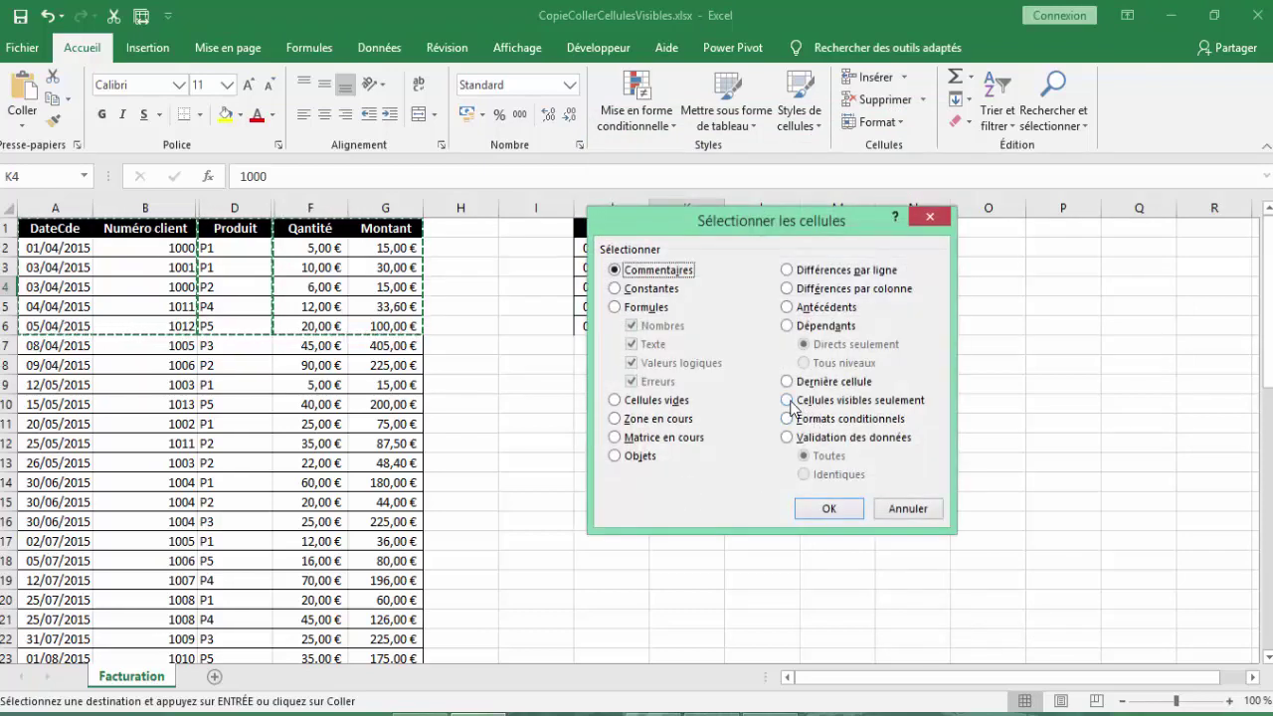
click(788, 401)
click(831, 509)
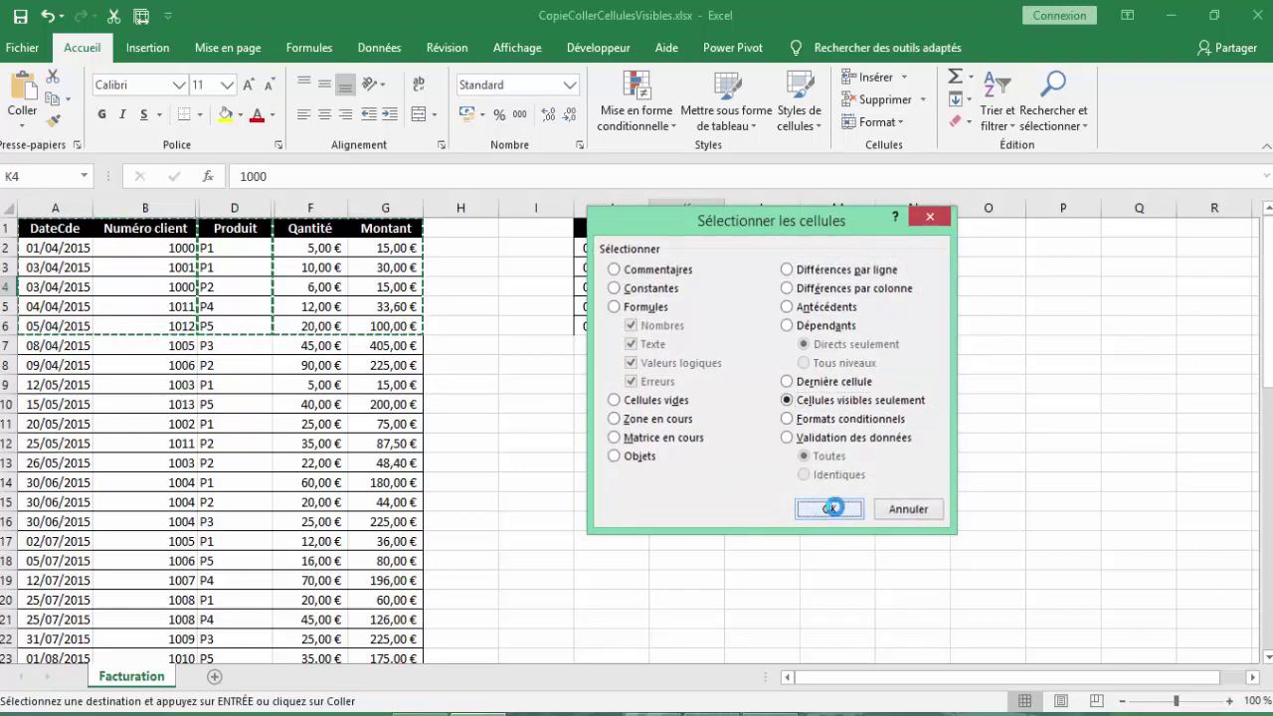
click(402, 360)
key(Escape)
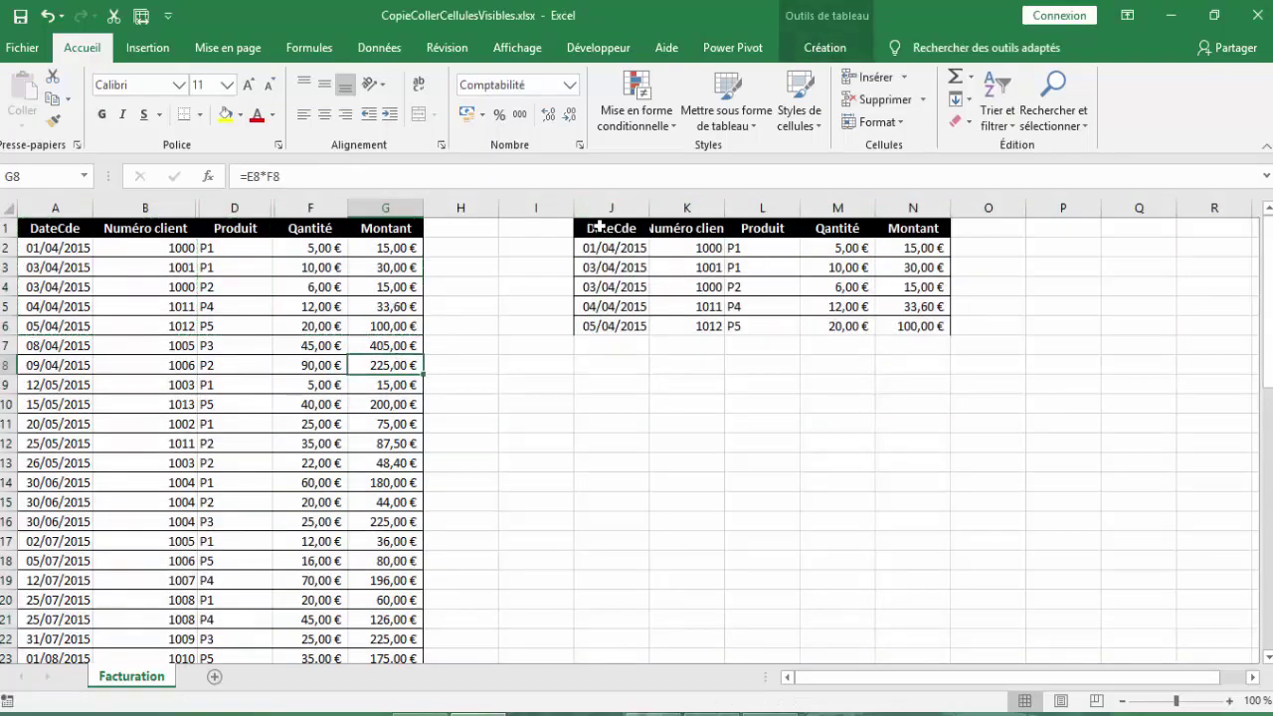
Step: Delete columns J to O, which hold the pasted copy of the table
drag(611, 207, 955, 219)
right_click(881, 267)
click(937, 428)
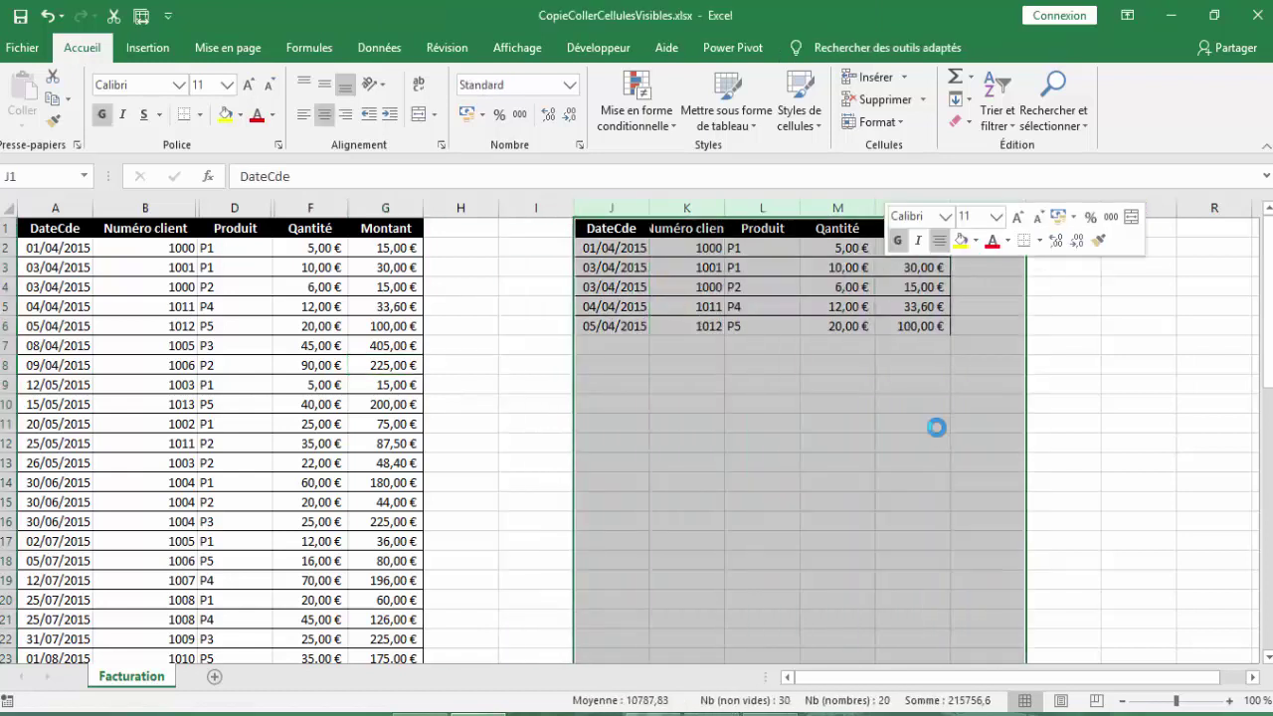
click(686, 384)
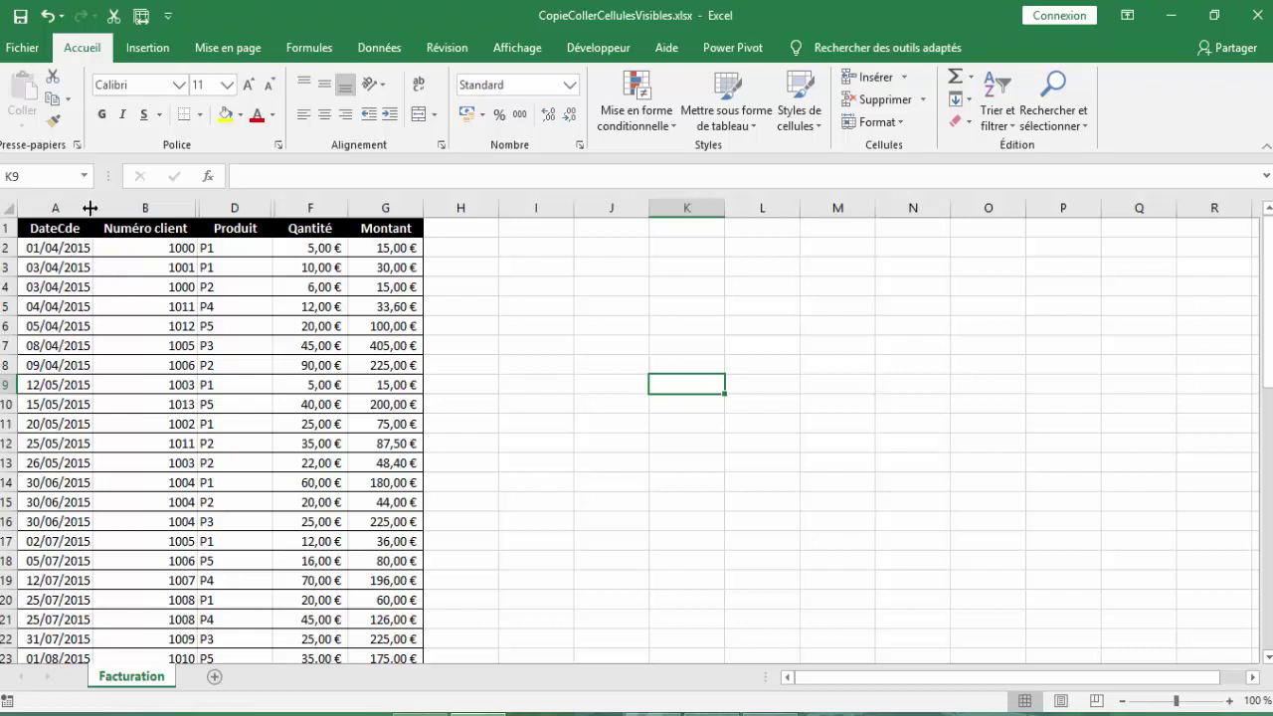
Step: Unhide the hidden columns between A and G of the invoicing table
drag(56, 219, 411, 209)
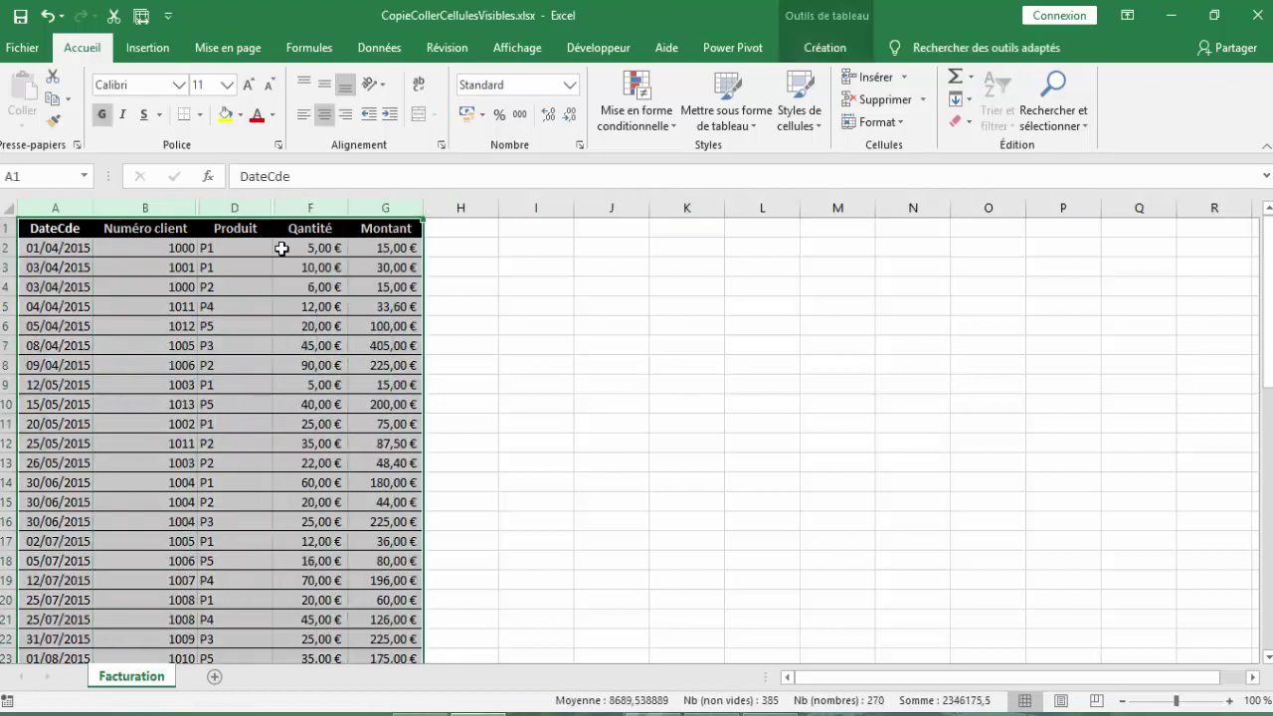
right_click(282, 248)
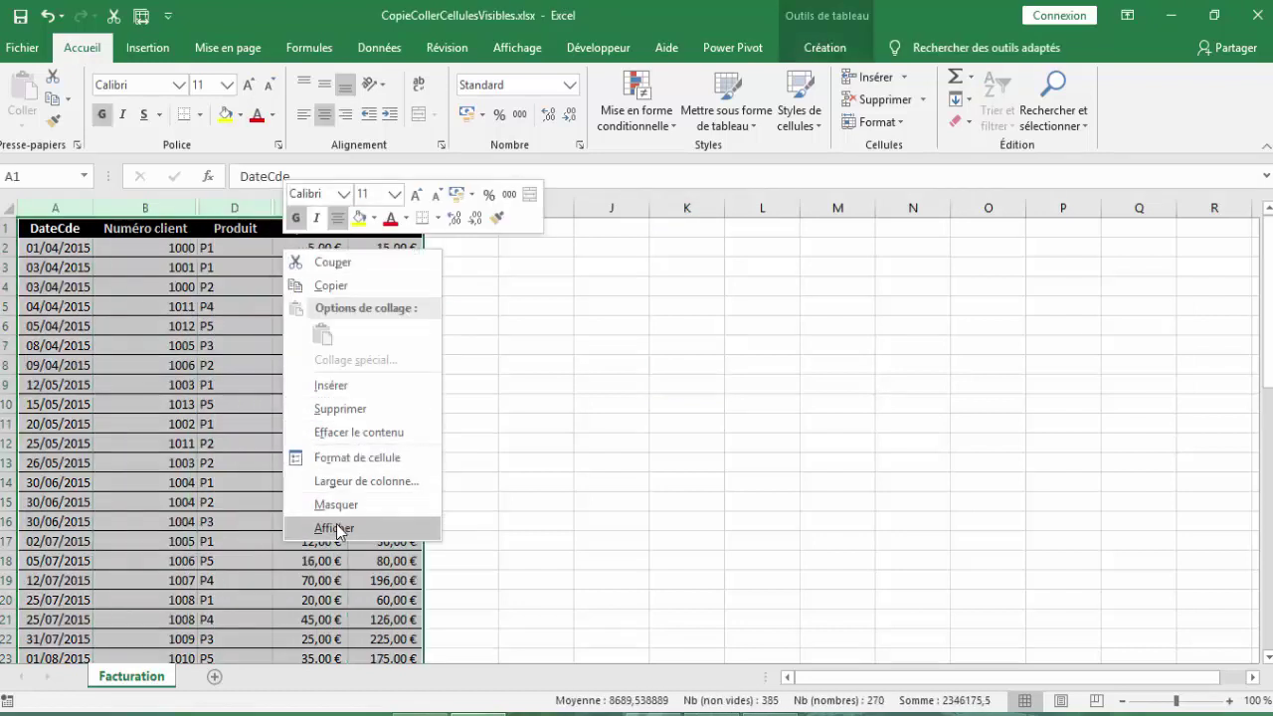
click(334, 528)
click(248, 437)
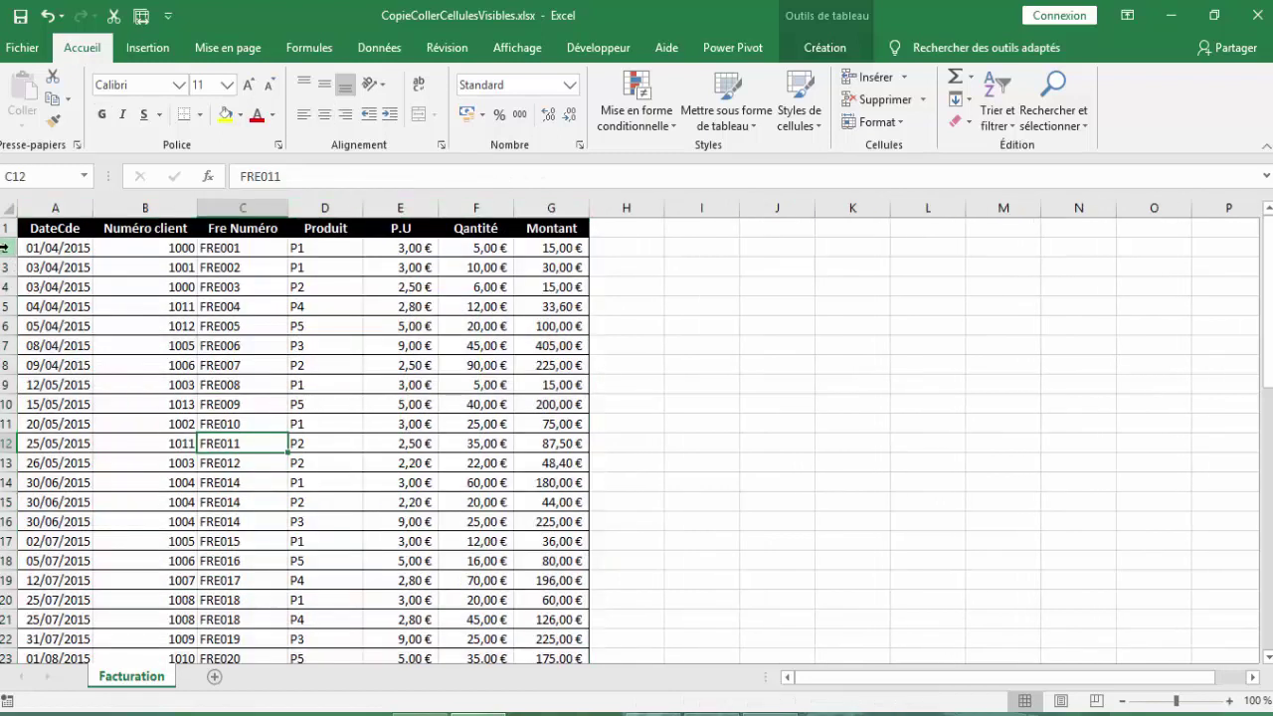
click(62, 245)
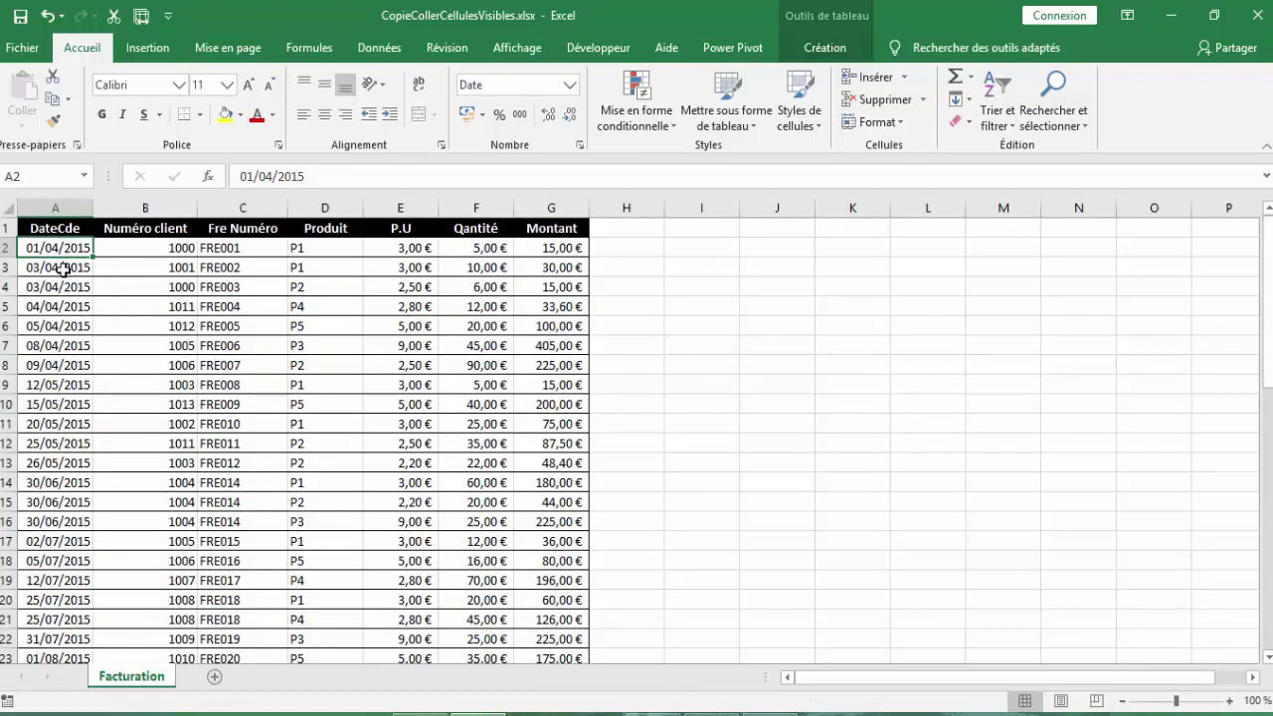
Step: Hide rows 3 to 16 of the invoicing table
click(61, 268)
drag(61, 268, 74, 521)
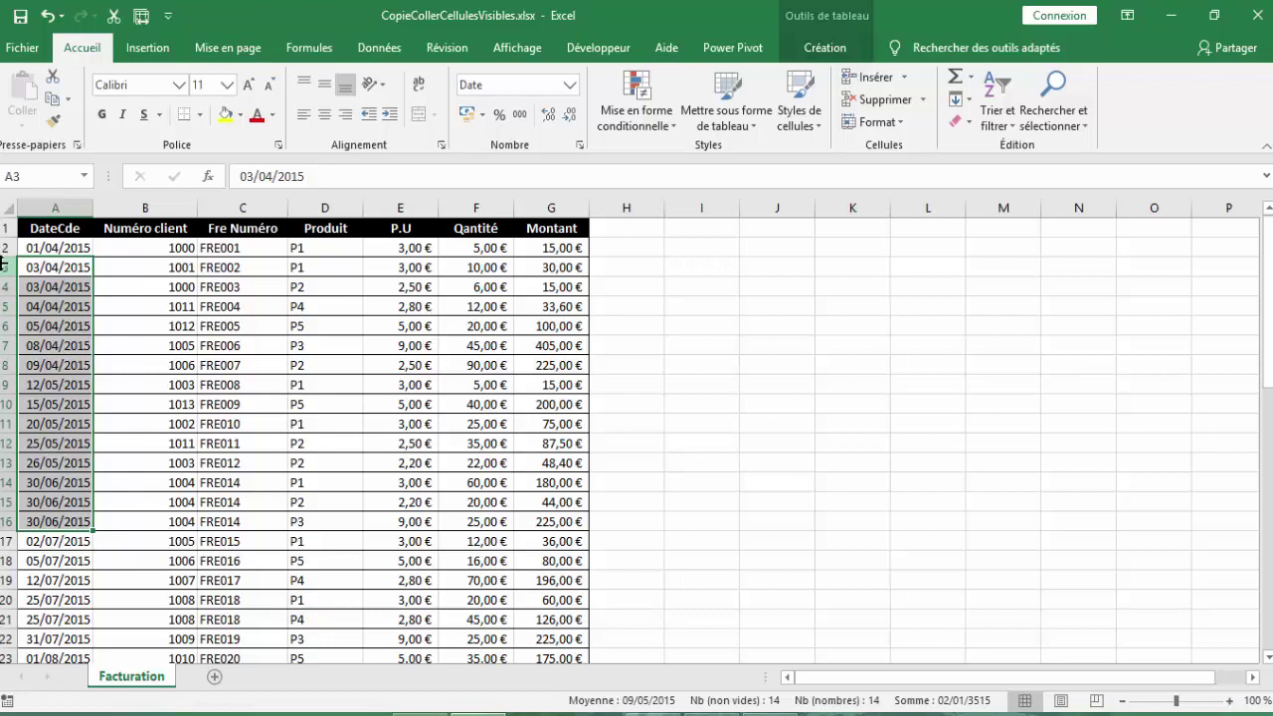
drag(6, 268, 30, 520)
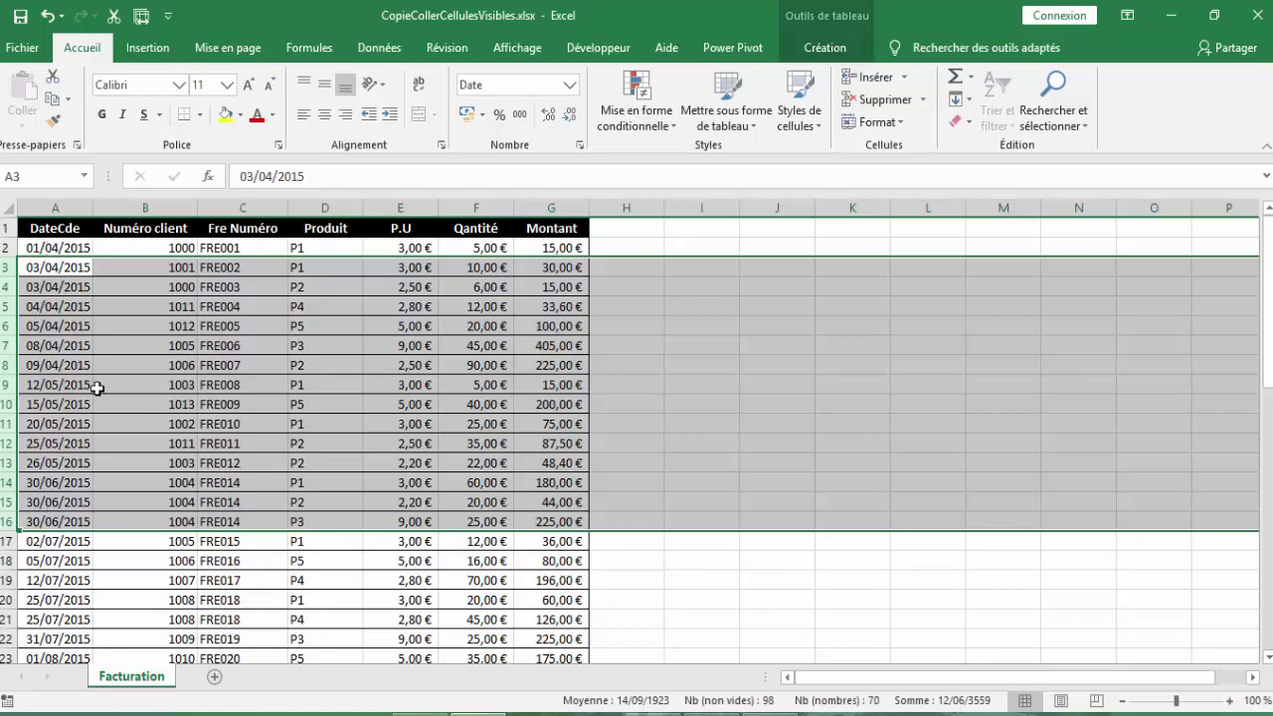
right_click(117, 336)
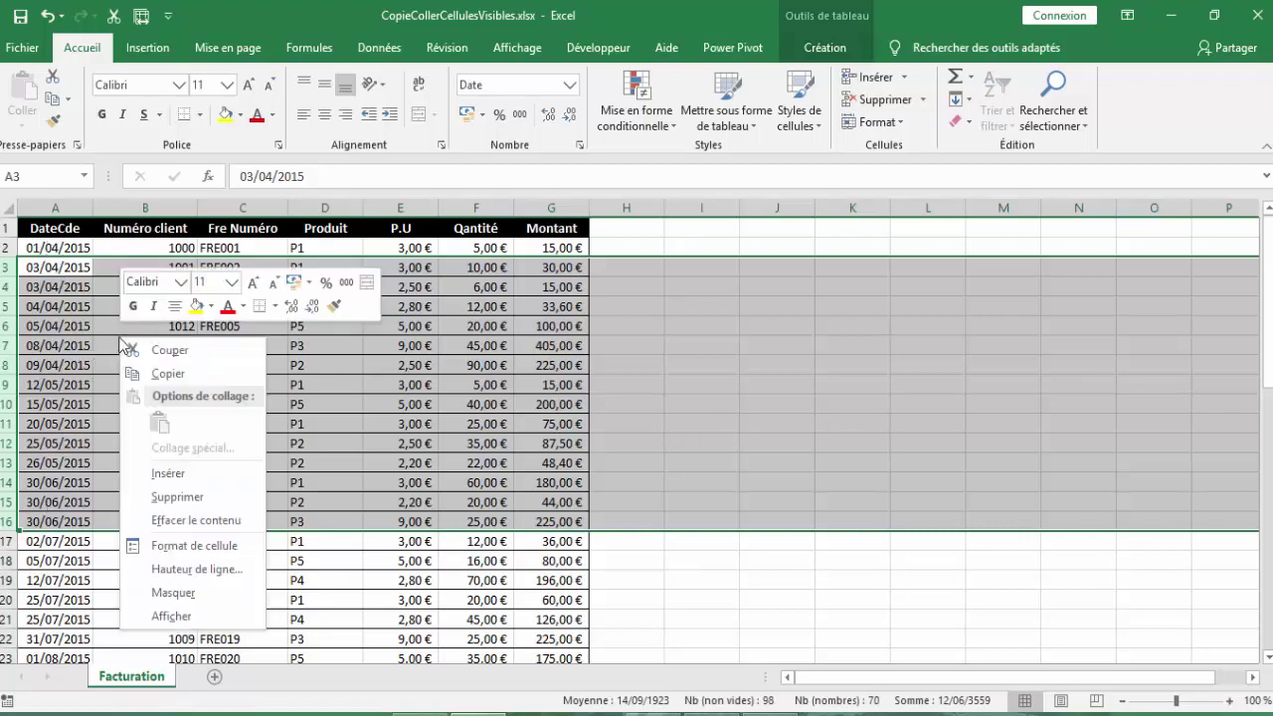
click(175, 592)
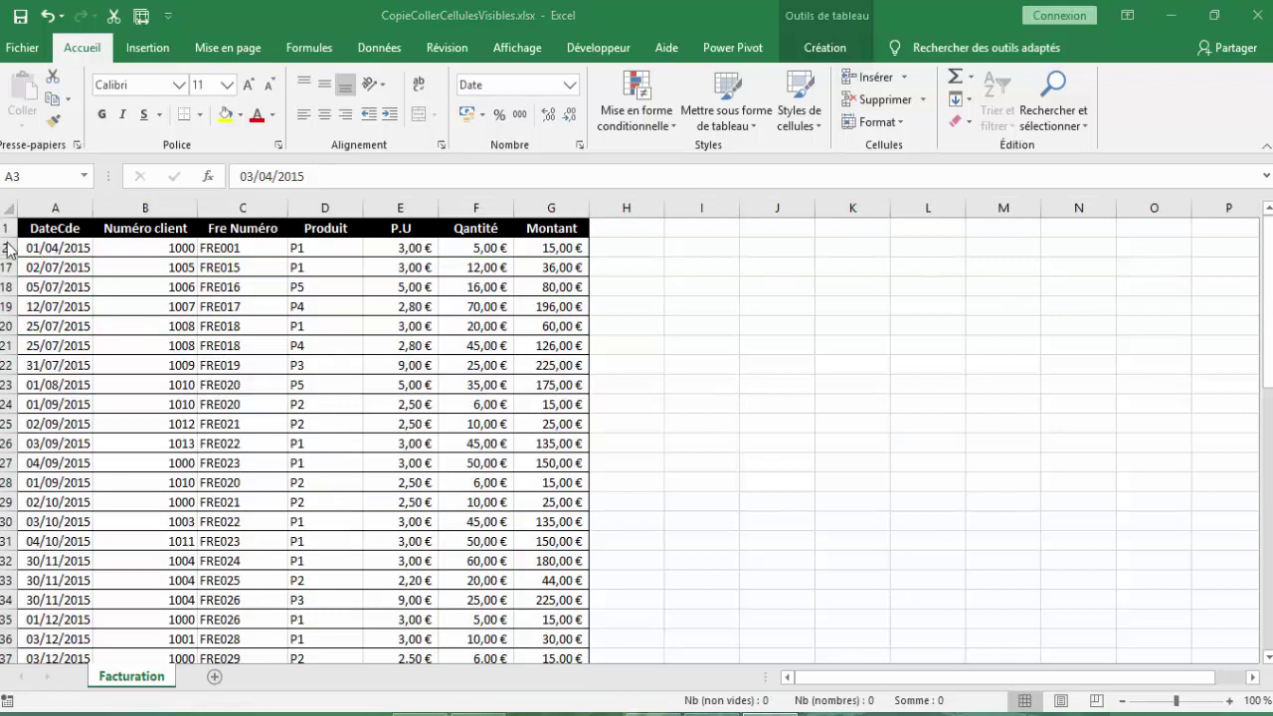
click(57, 285)
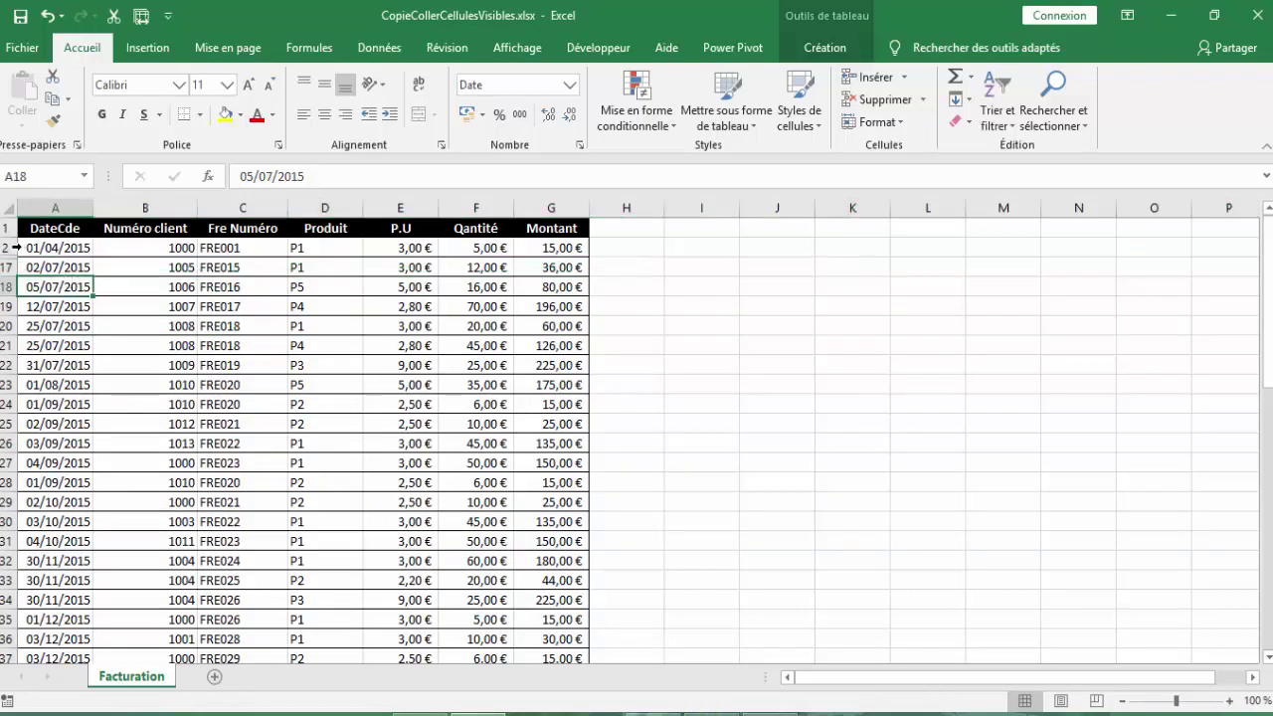
Step: Select the range A1:G22 and restrict the selection to visible cells only through the Go To dialog's special cell options
drag(4, 228, 547, 355)
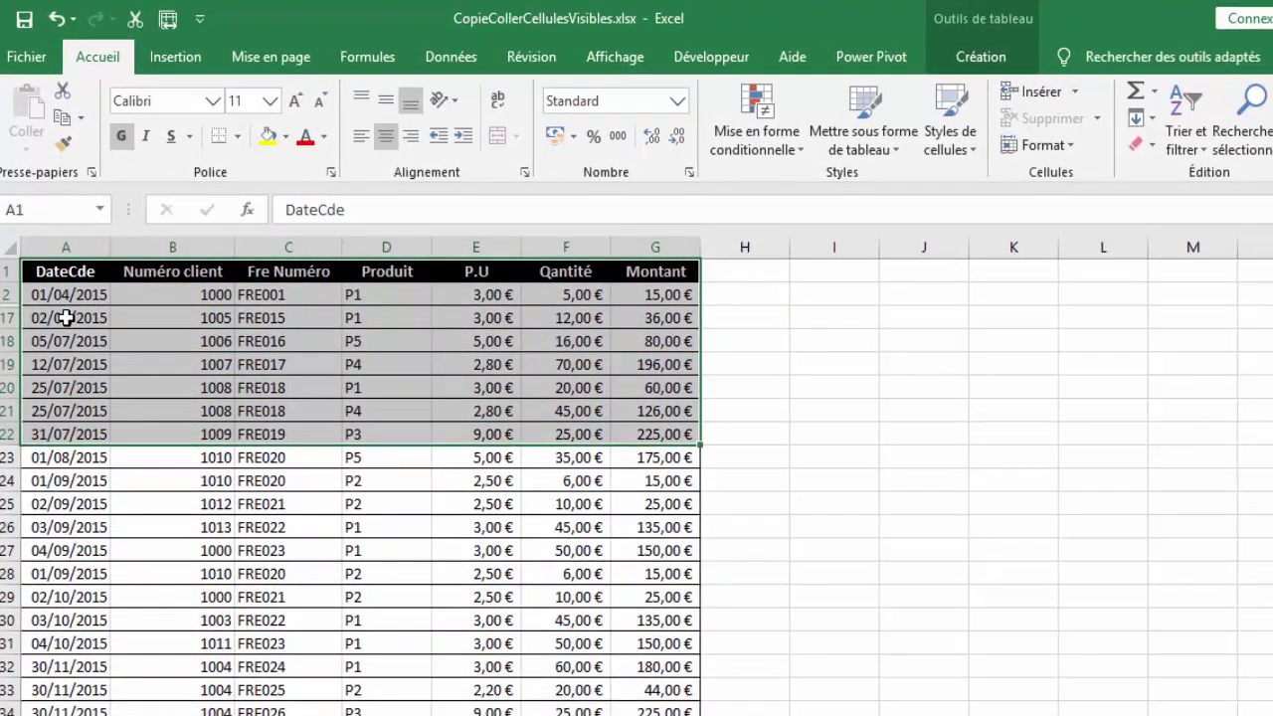
key(F5)
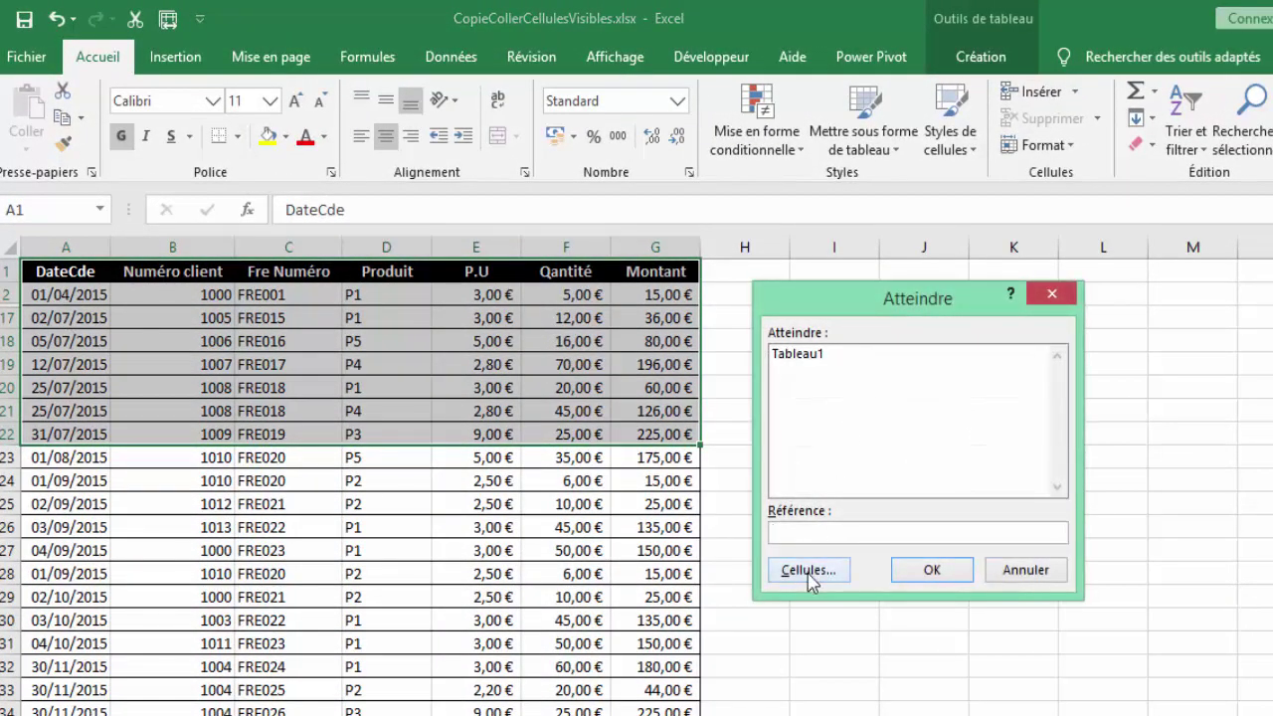
click(810, 571)
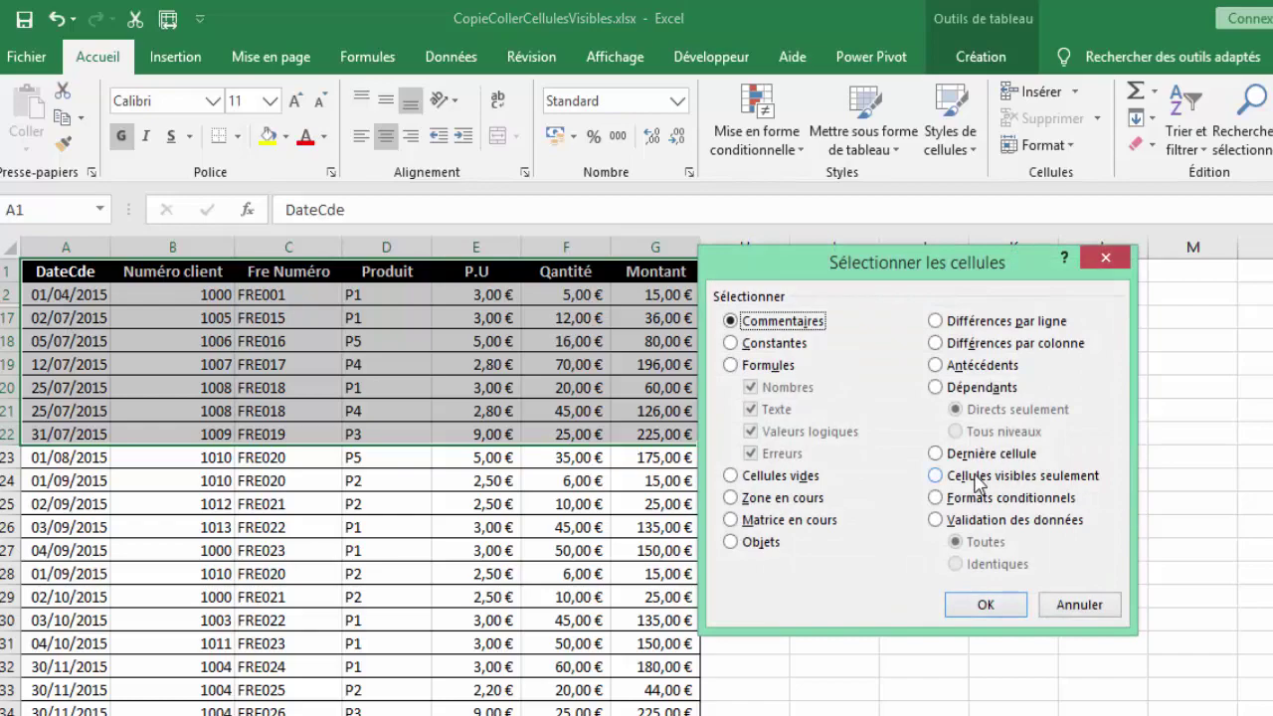
click(976, 476)
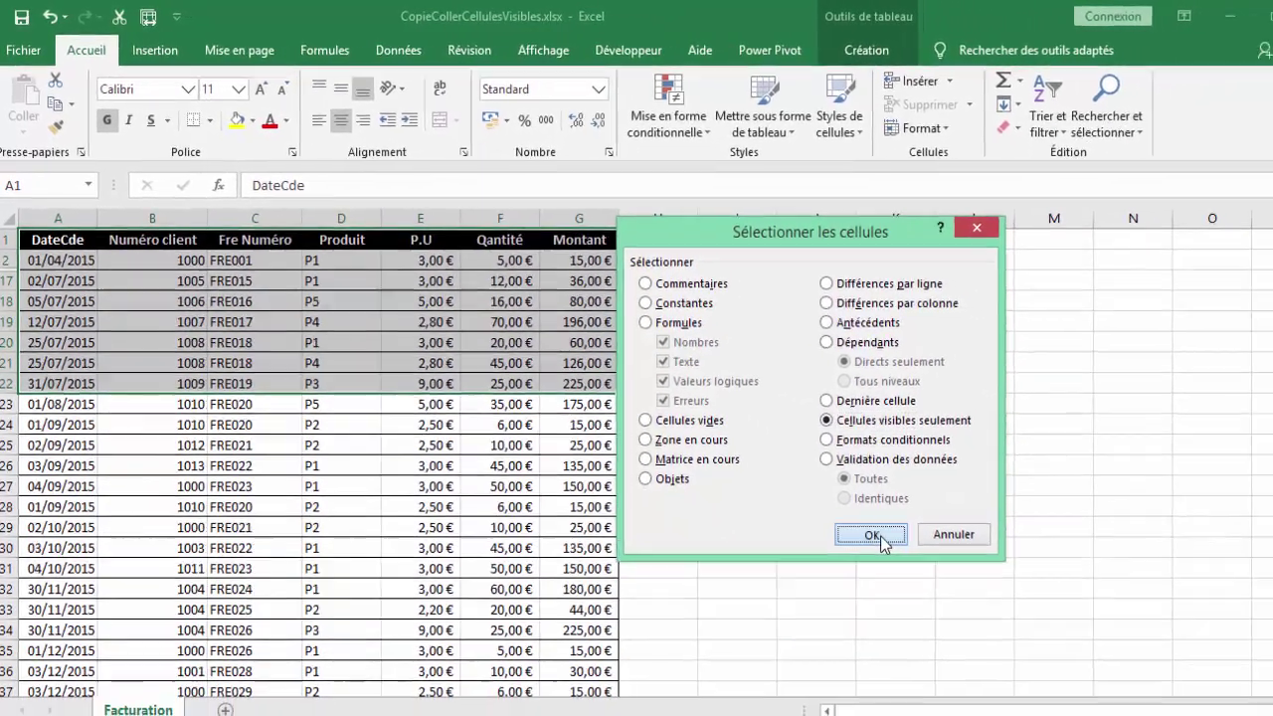
click(986, 605)
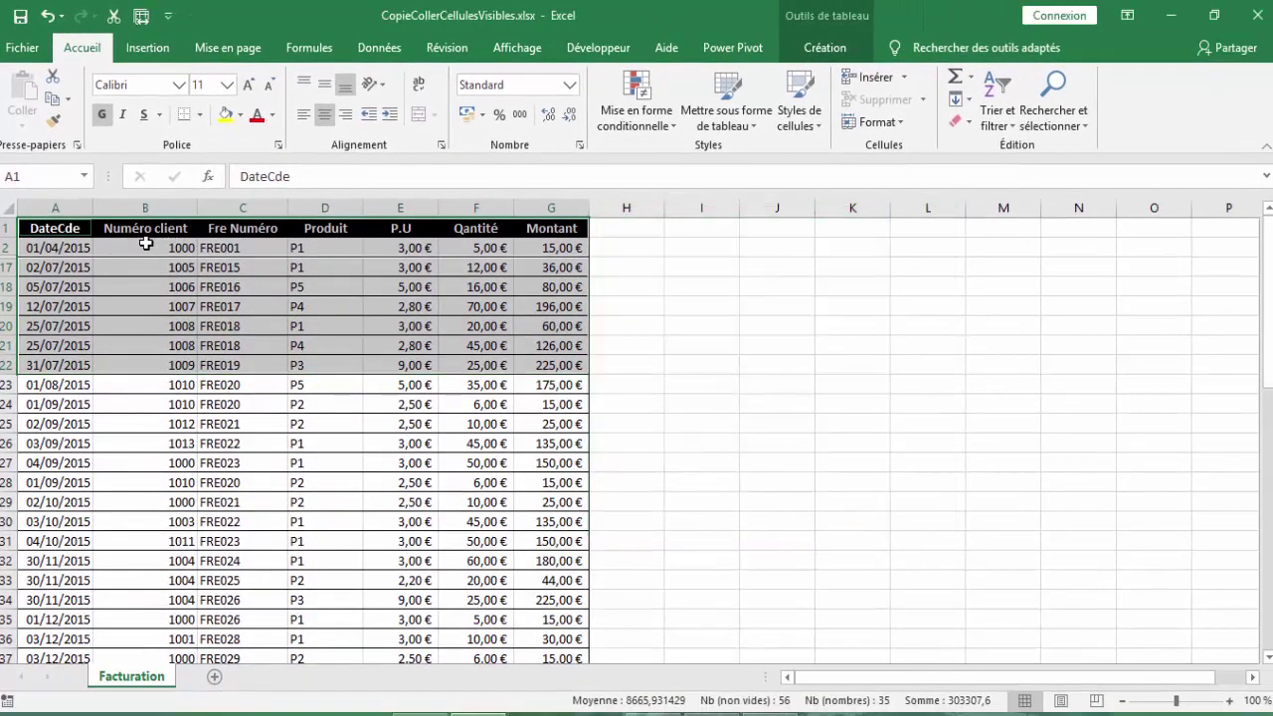
Step: Copy the selected visible cells and paste them at cell A1 of a new worksheet
key(ctrl+c)
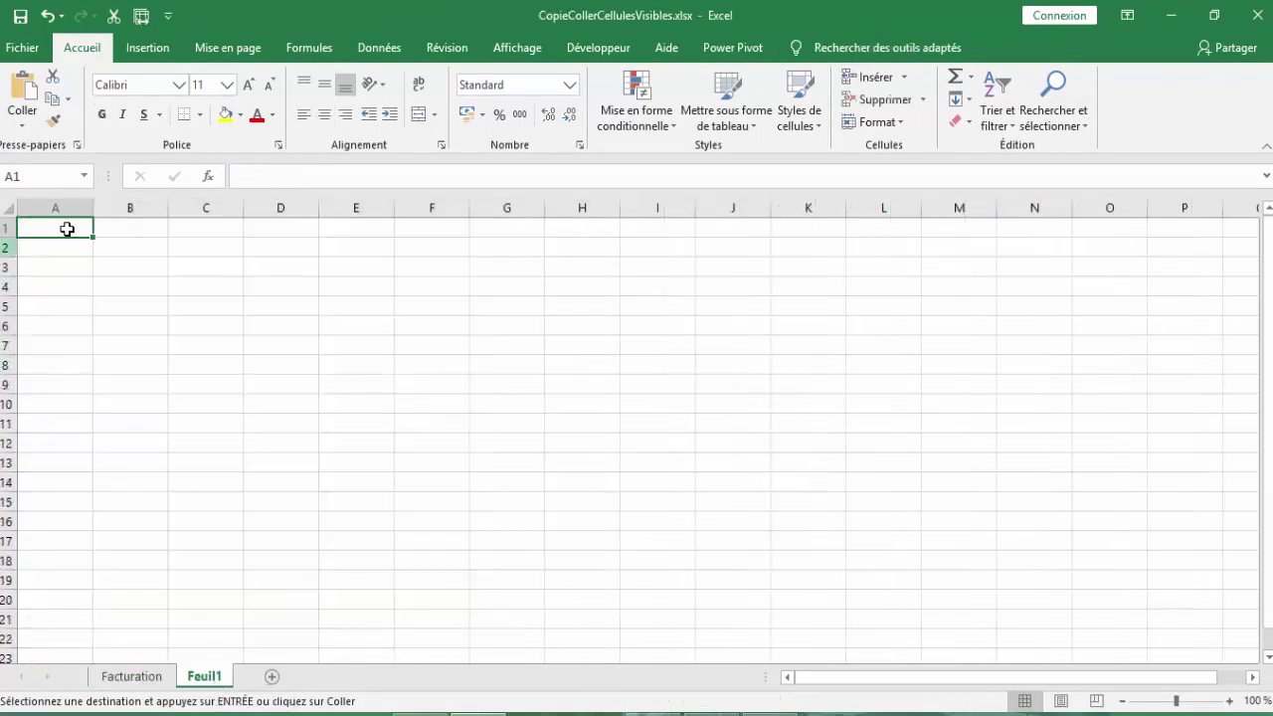
key(ctrl+v)
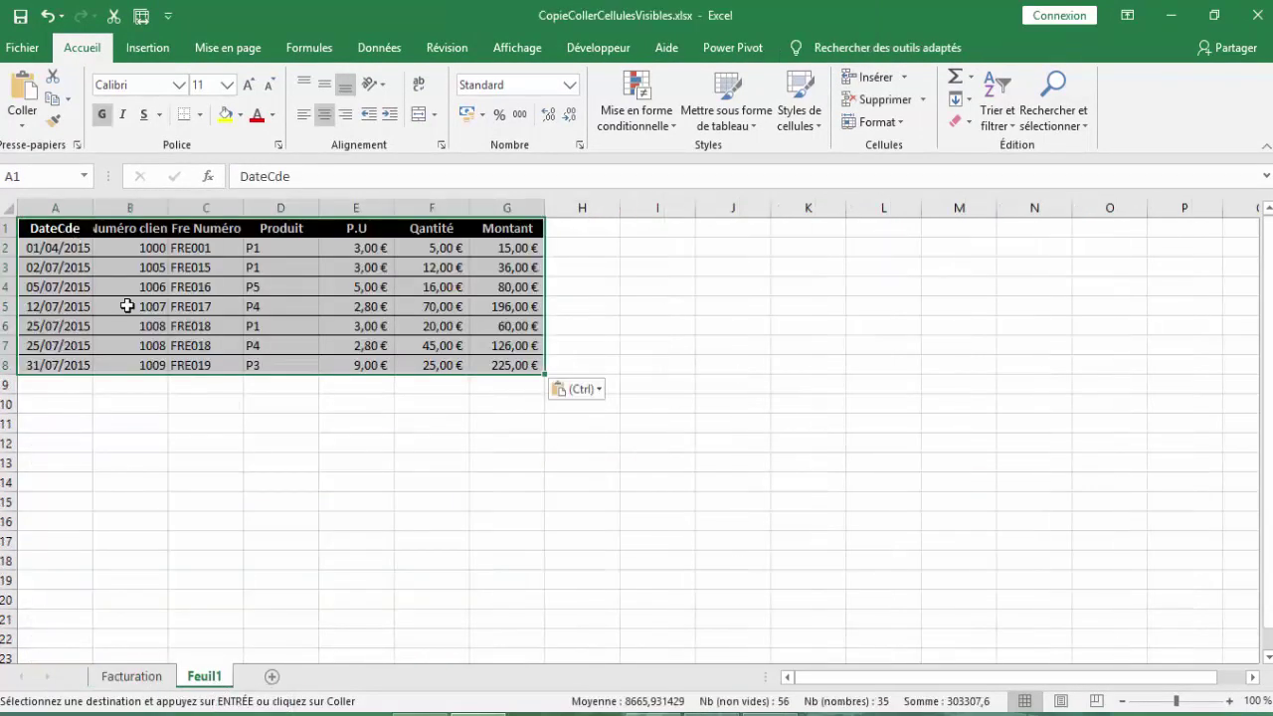
click(159, 298)
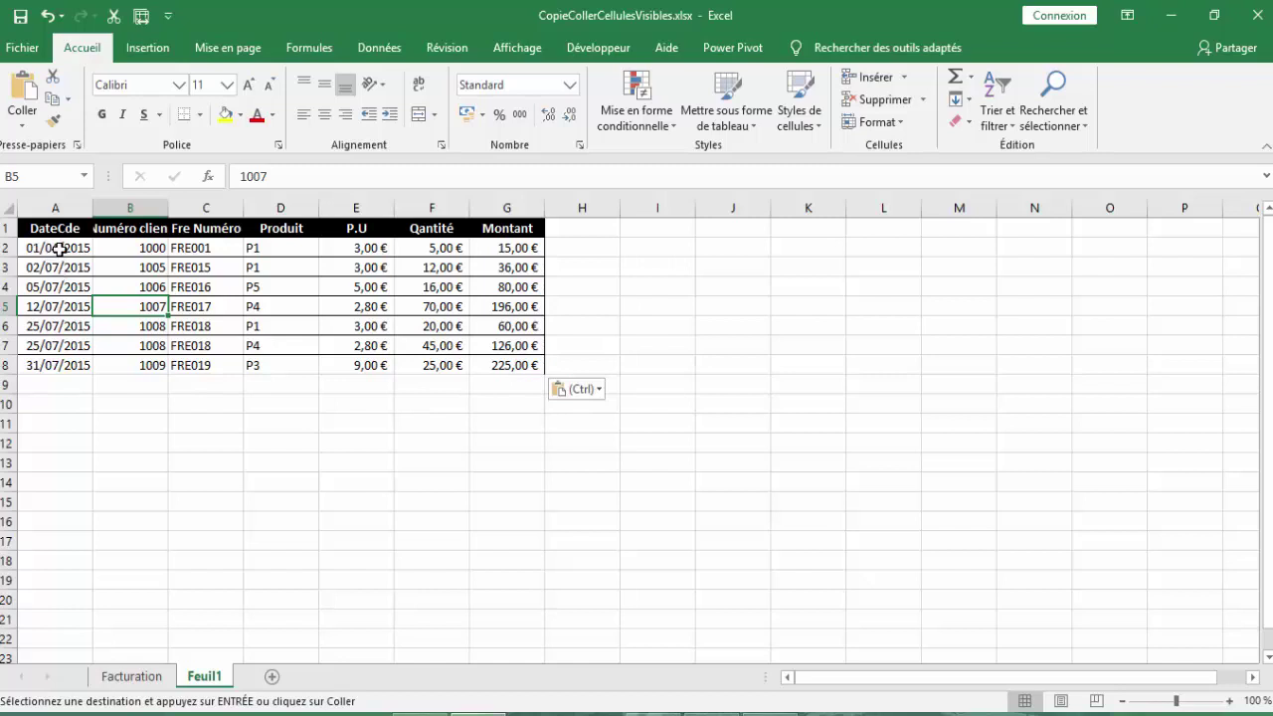
click(59, 248)
click(47, 269)
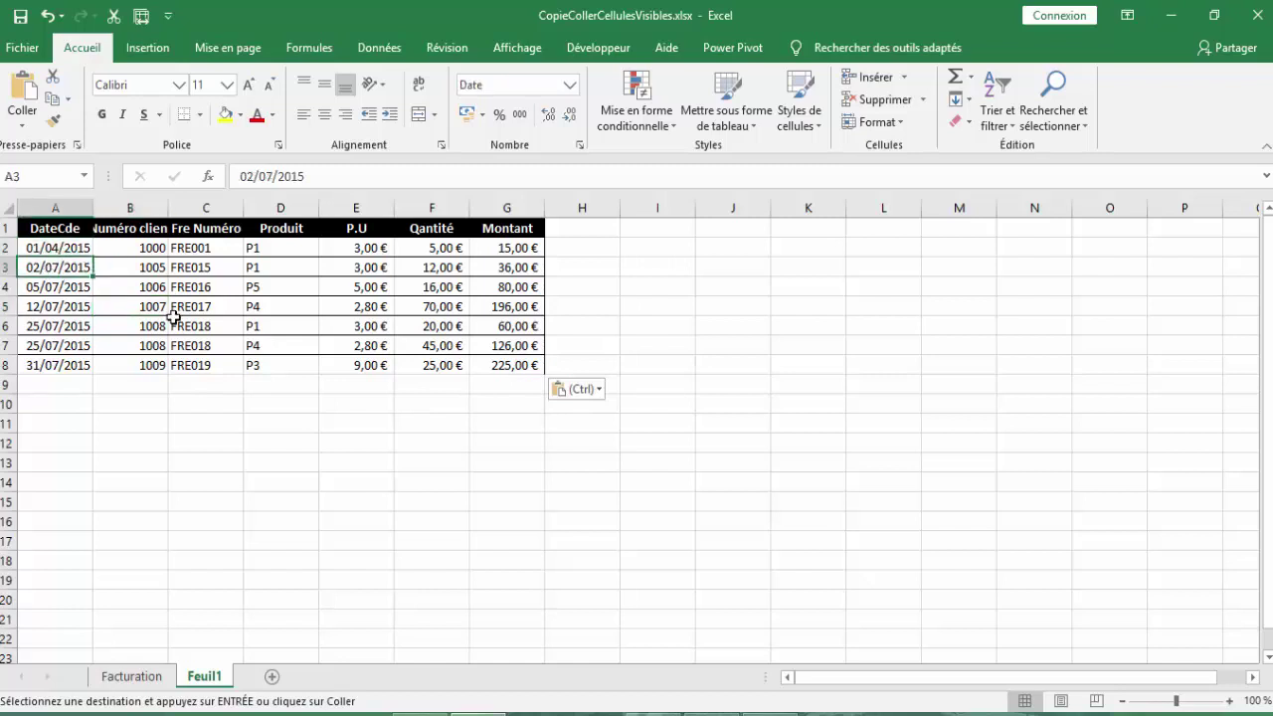
click(178, 323)
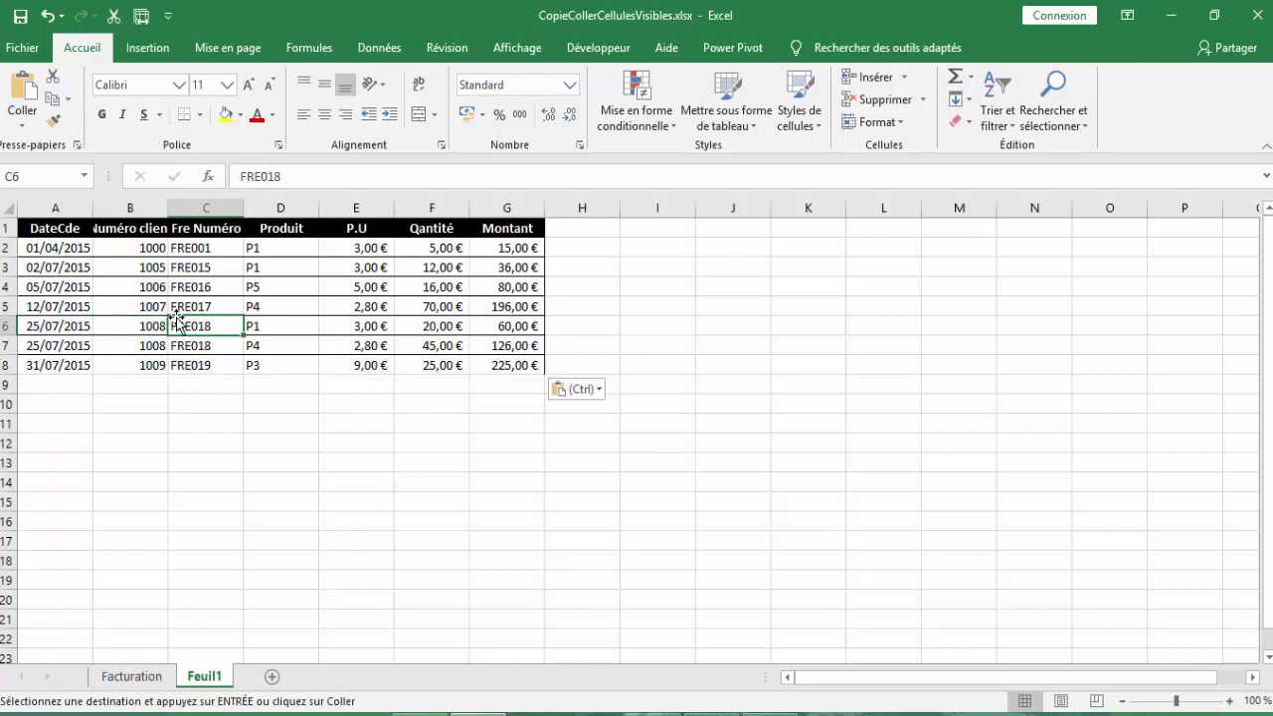